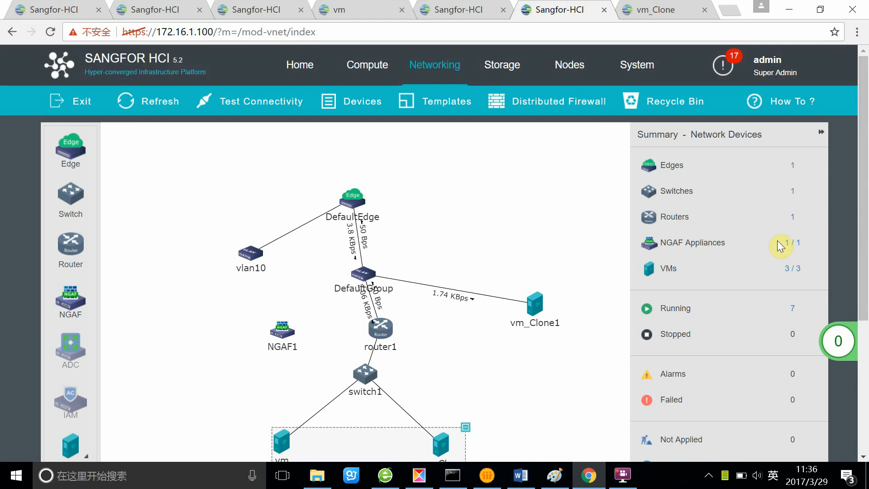
# Step: Move the NGAF1 appliance farther away from the rest of the network topology
pyautogui.moveTo(864, 226); pyautogui.dragTo(864, 244)
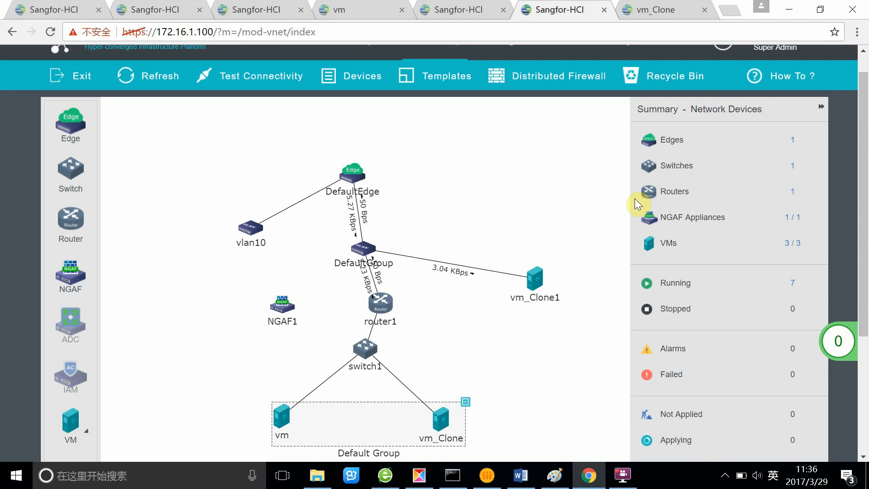
pyautogui.moveTo(561, 177)
pyautogui.scroll(-1, 509, 203)
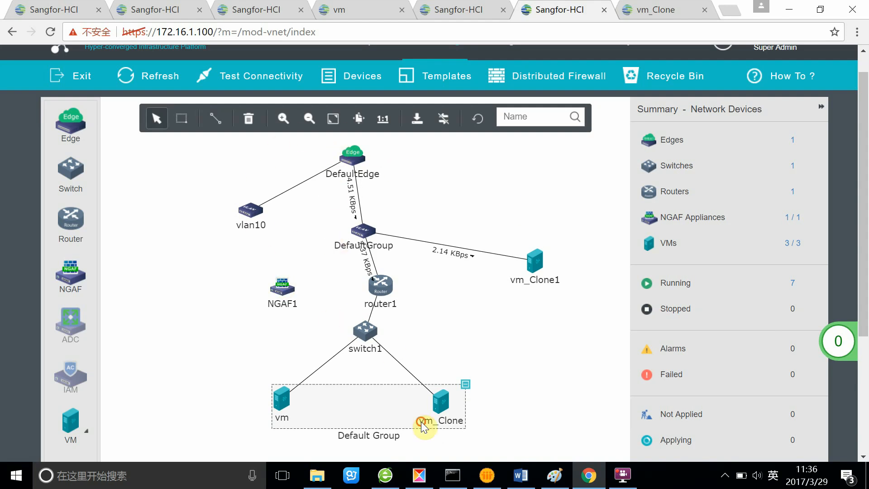
pyautogui.moveTo(283, 285); pyautogui.dragTo(168, 266)
pyautogui.click(294, 322)
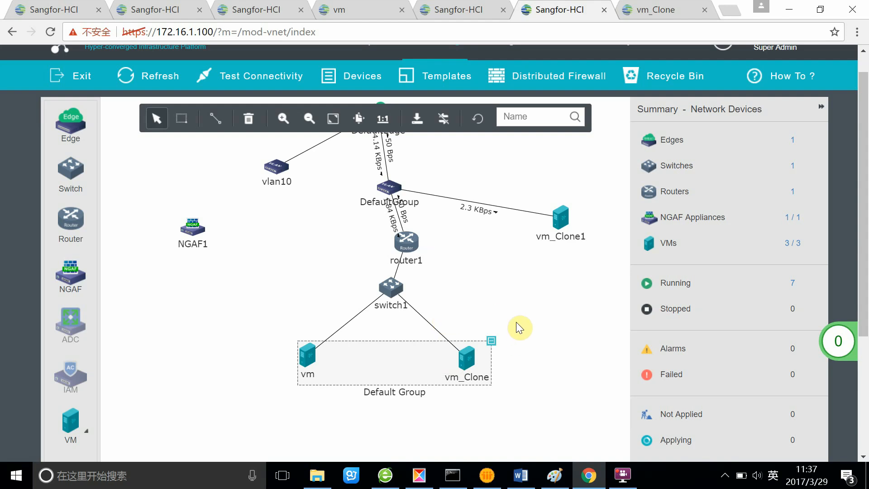
pyautogui.moveTo(525, 304); pyautogui.dragTo(487, 320)
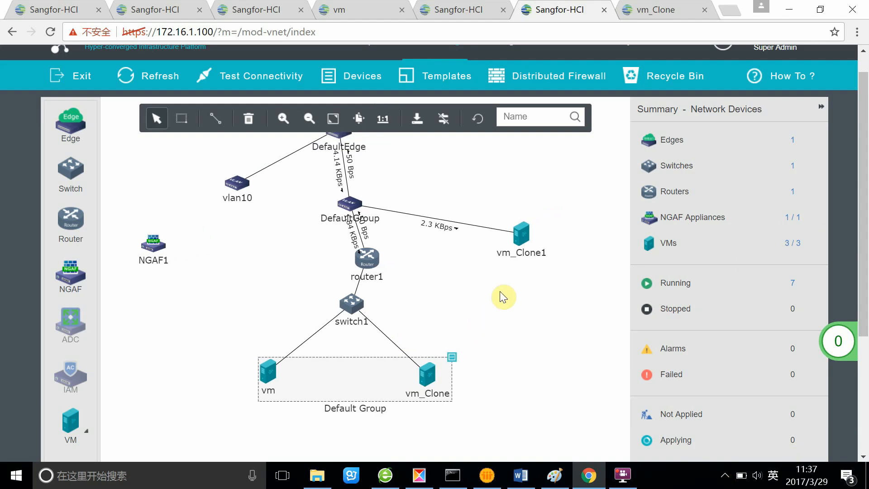
# Step: Inspect the summary of the virtual machine vm in the topology, including its location and interface connection
pyautogui.click(269, 373)
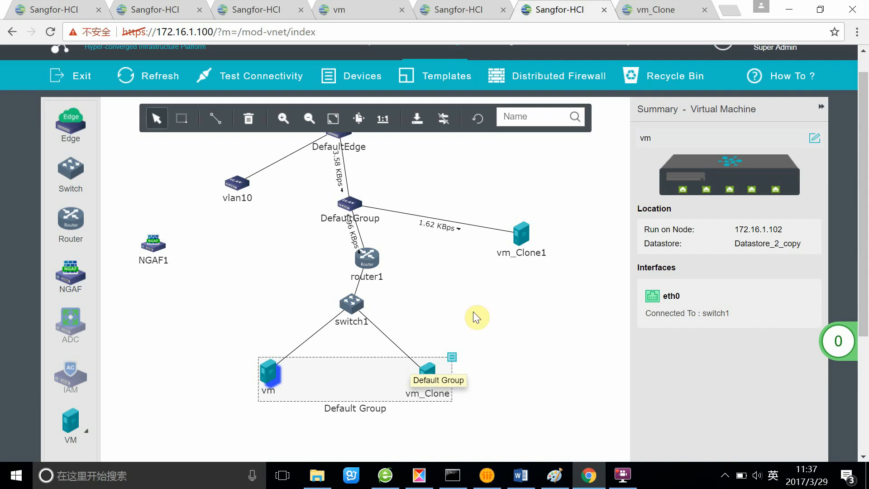
pyautogui.click(371, 374)
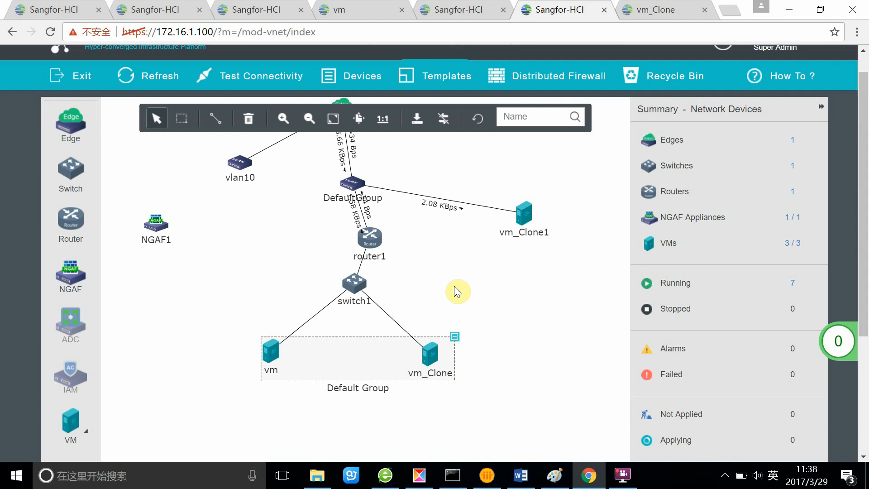
pyautogui.moveTo(462, 289); pyautogui.dragTo(454, 297)
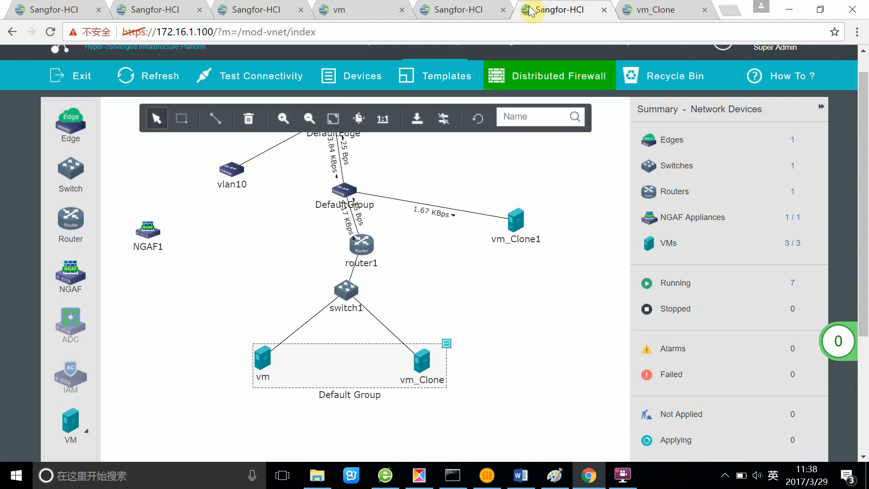
# Step: Open the vm--vm_c rule in the Distributed Firewall for editing and rename it vm--vm_clone
pyautogui.click(550, 73)
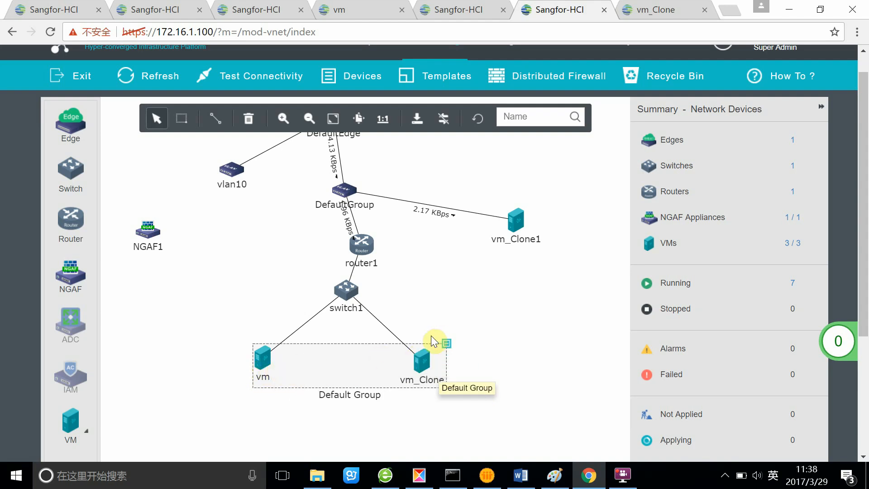
pyautogui.click(559, 81)
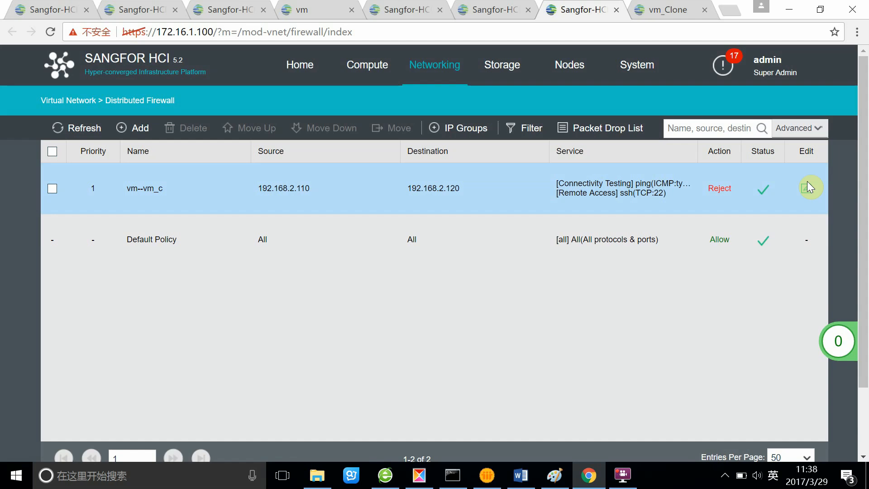
pyautogui.click(808, 186)
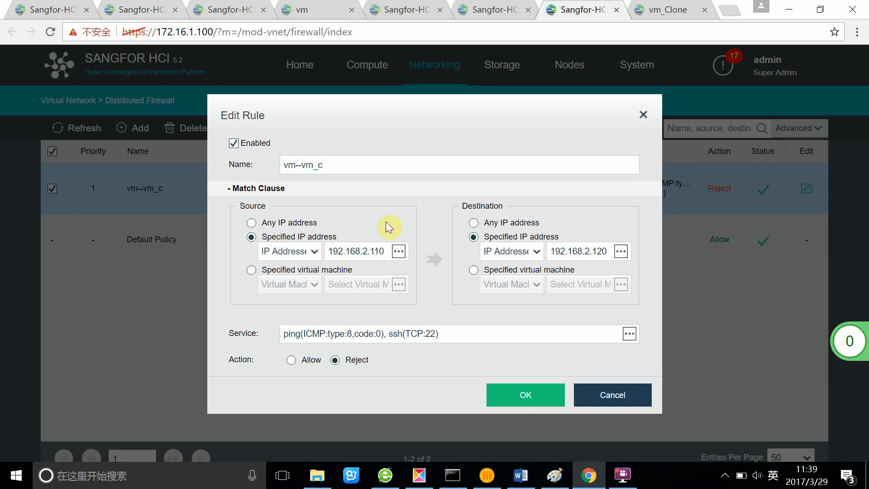
pyautogui.click(387, 166)
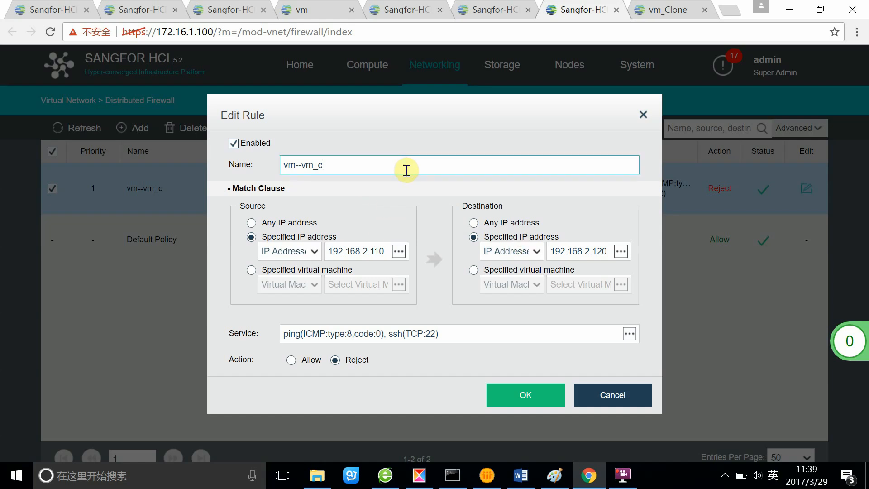
pyautogui.write('lone')
pyautogui.click(357, 208)
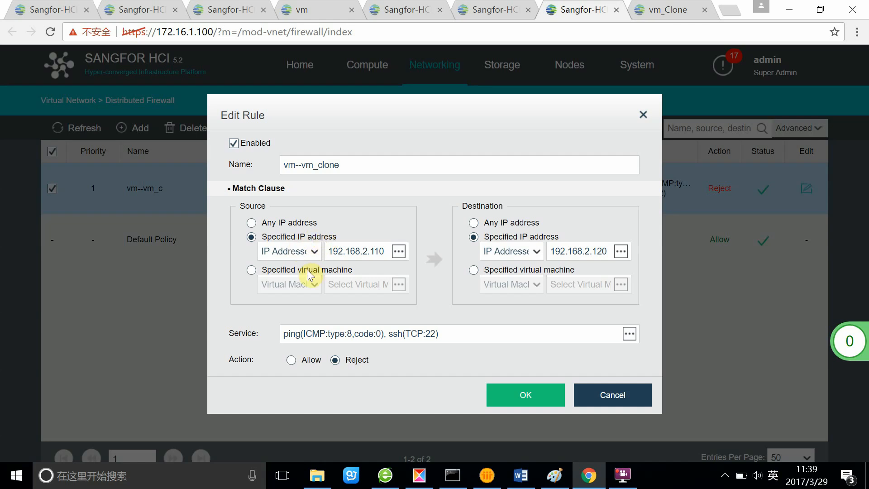
# Step: Try VM Group and Tag as the rule's virtual machine source types, and restore the Specified IP address source
pyautogui.click(252, 270)
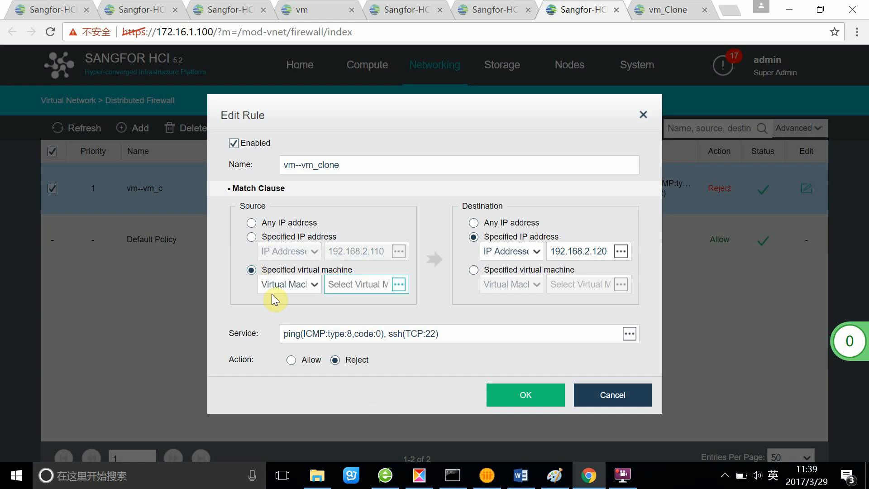
pyautogui.click(314, 284)
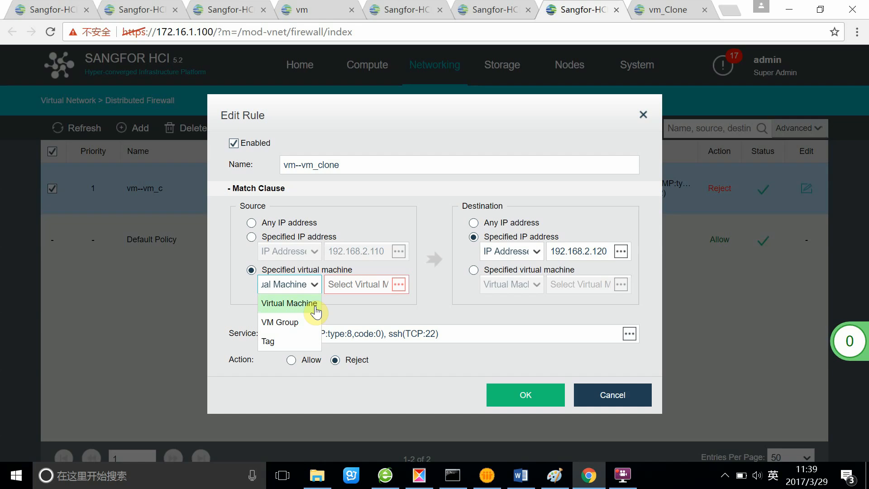
pyautogui.click(317, 321)
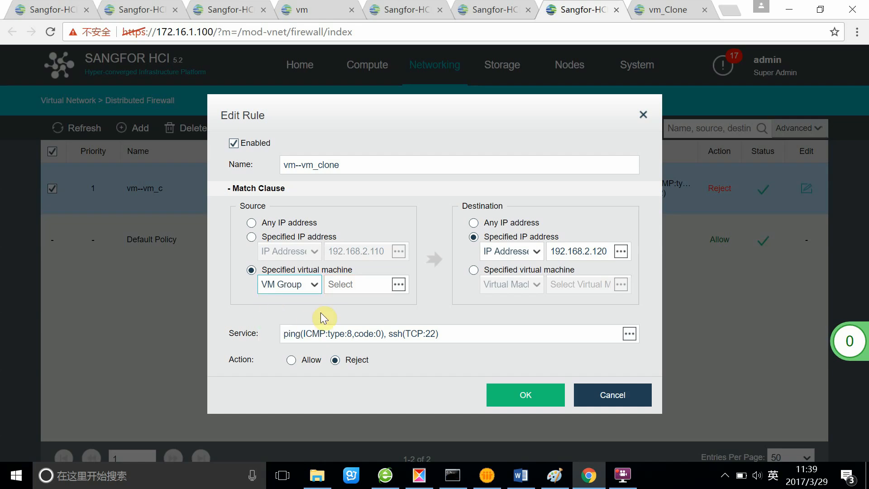
pyautogui.click(316, 285)
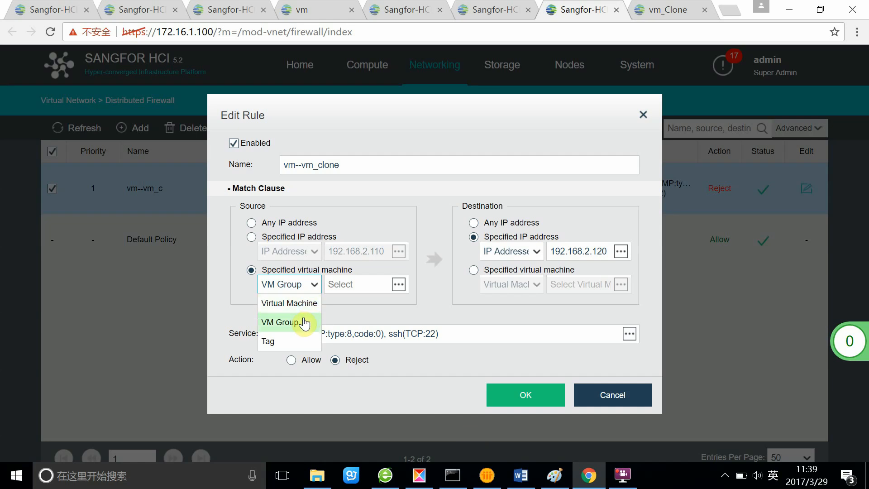
pyautogui.click(289, 342)
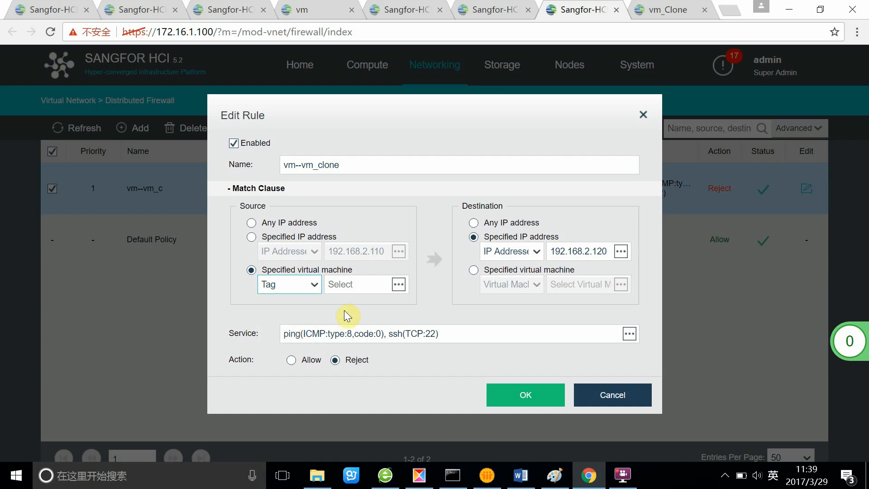
pyautogui.click(251, 237)
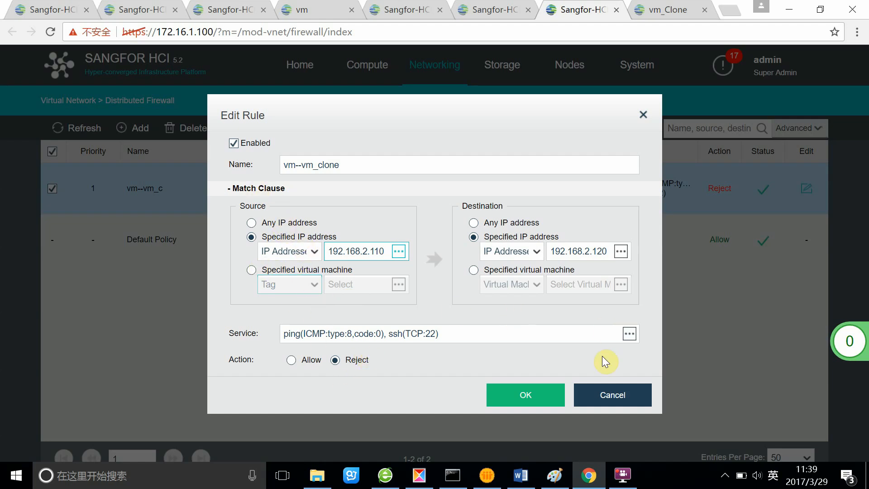
# Step: Search the rule's predefined services for ping and inspect the Connectivity Testing group
pyautogui.click(629, 335)
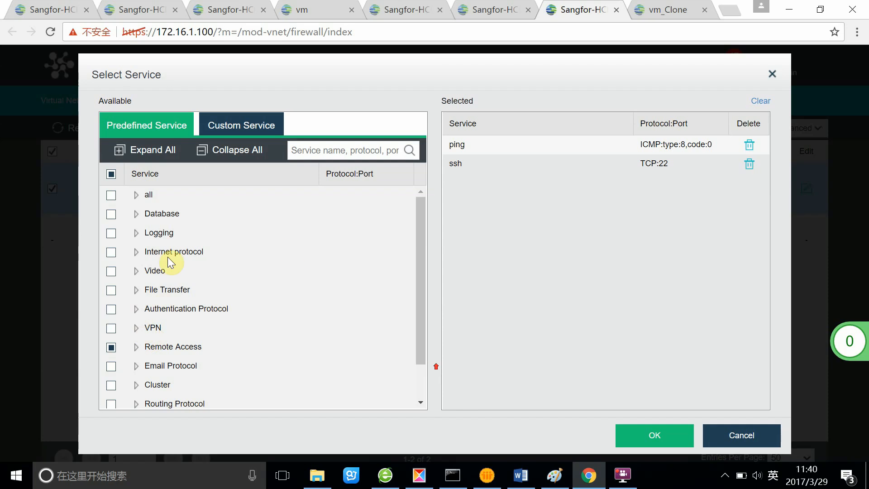
pyautogui.click(328, 154)
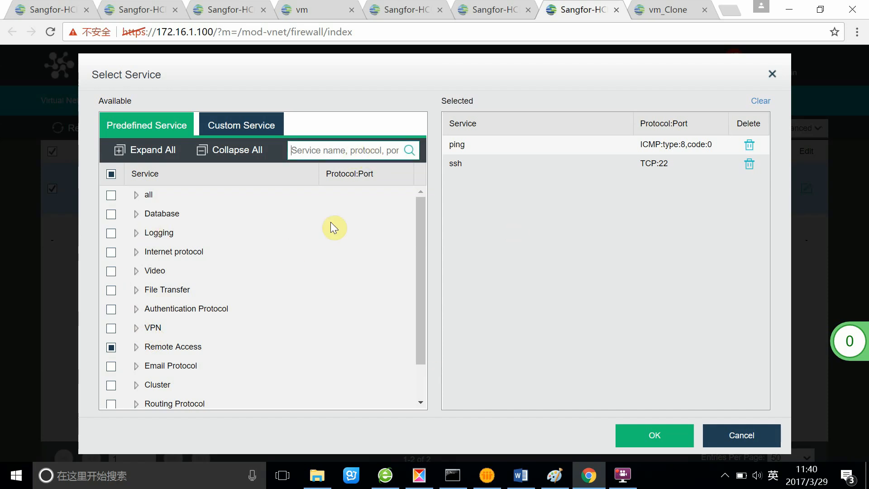
pyautogui.write('ping')
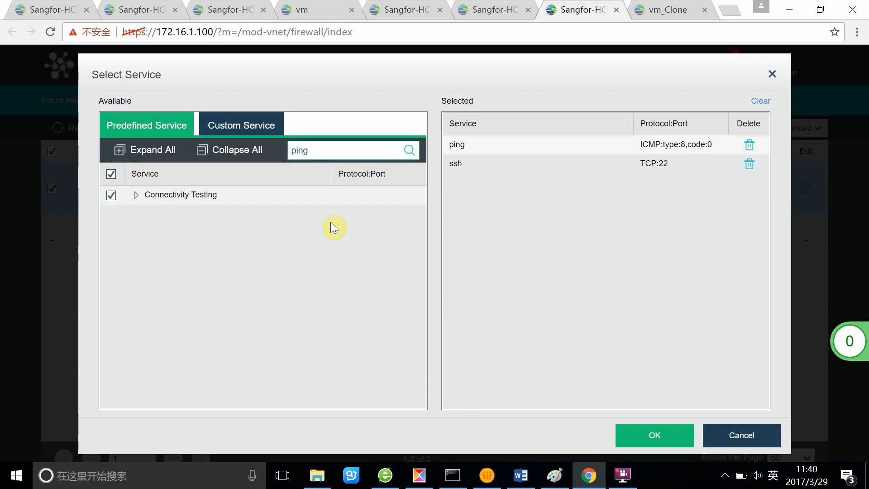
pyautogui.click(136, 196)
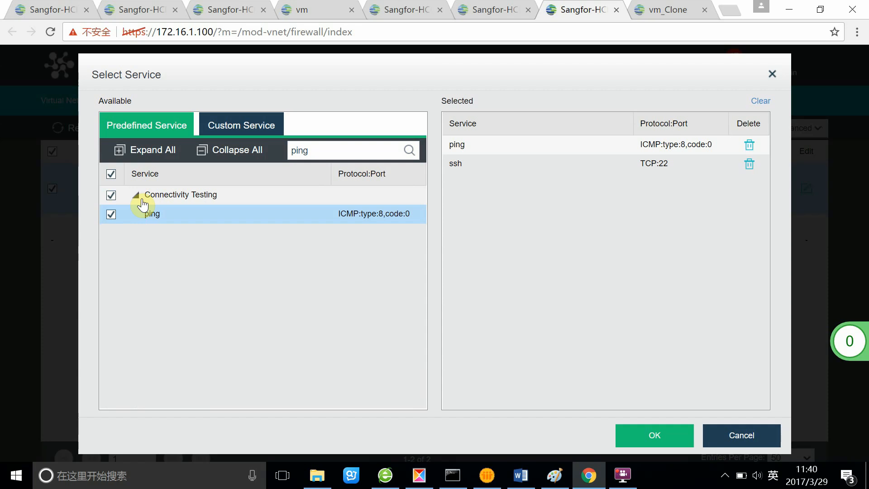
pyautogui.click(137, 196)
pyautogui.click(470, 141)
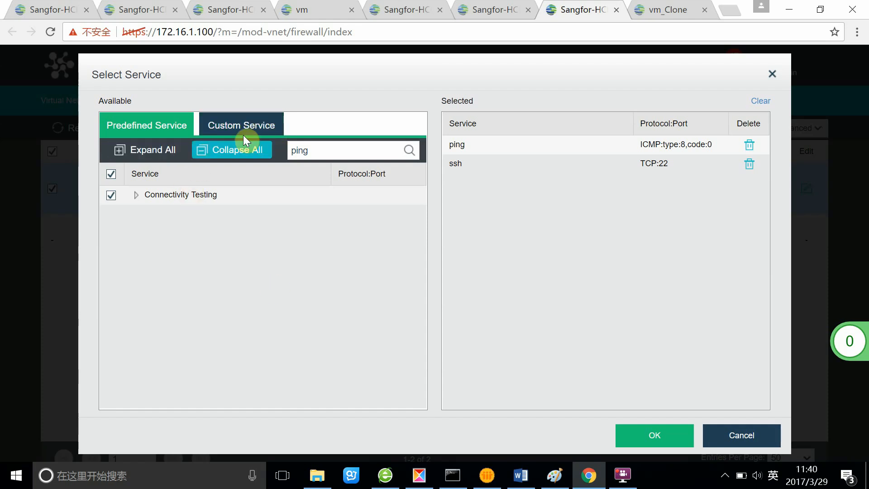
# Step: Search the predefined services for ssh and remove ssh from the rule's selected services
pyautogui.doubleClick(299, 150)
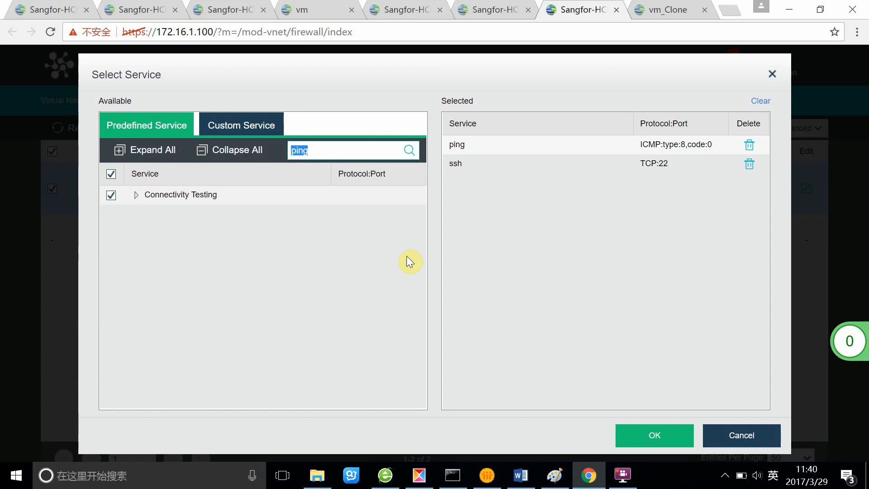
pyautogui.write('shh')
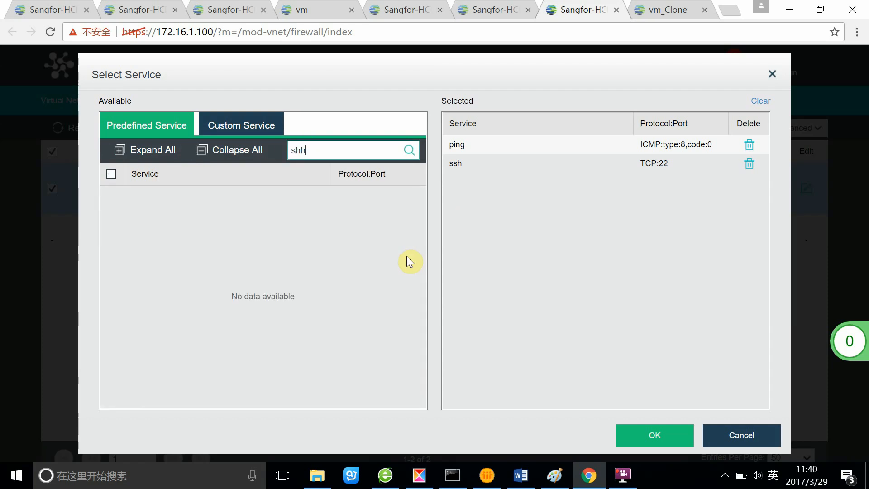
pyautogui.press('BackSpace')
pyautogui.press('BackSpace')
pyautogui.write('sh')
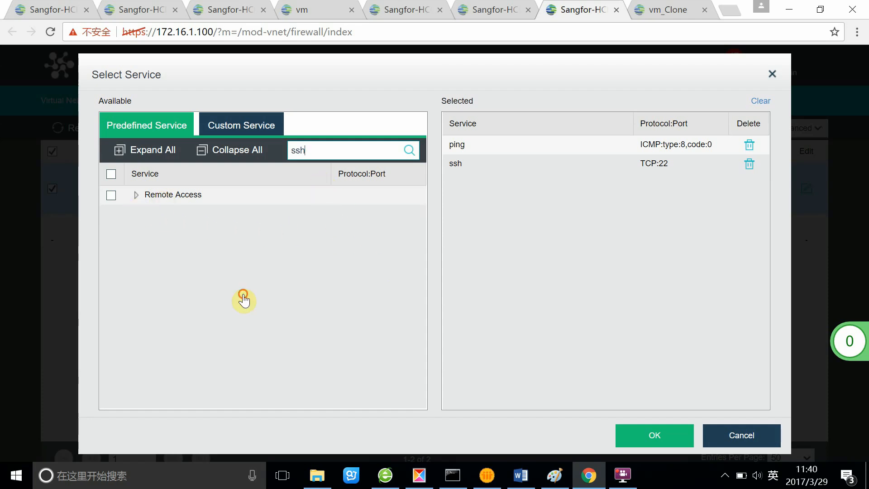
pyautogui.click(136, 195)
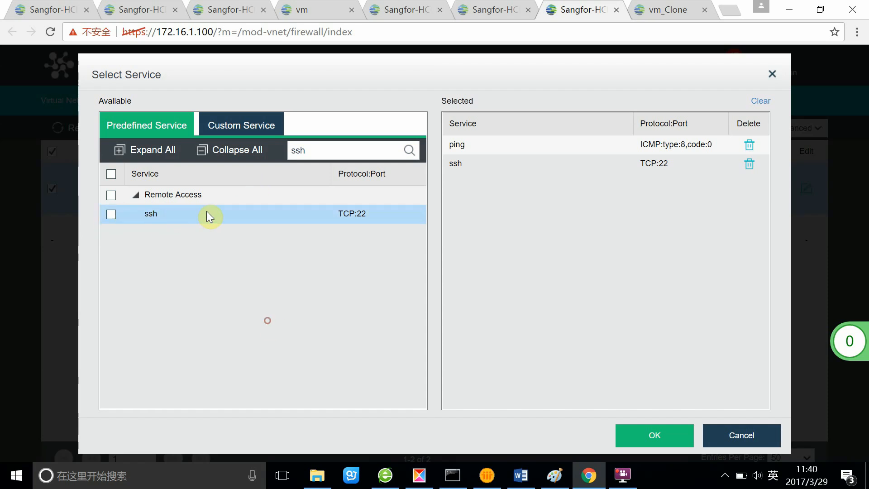
pyautogui.click(113, 214)
pyautogui.click(115, 217)
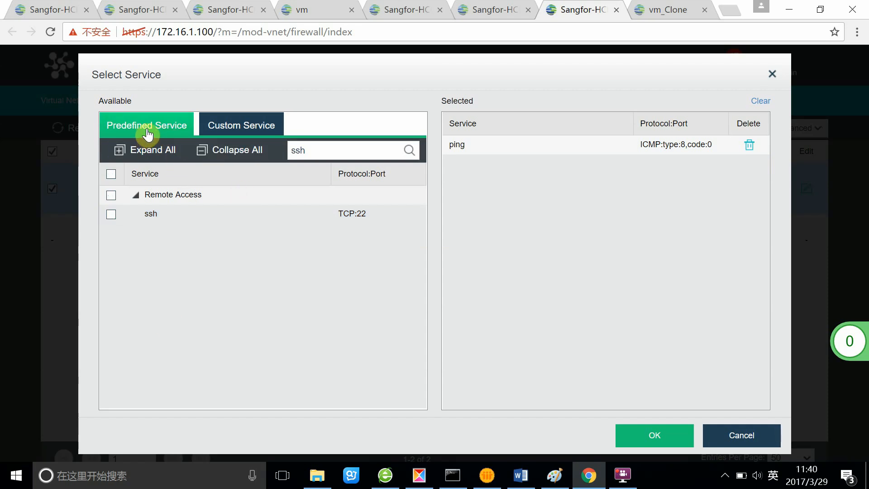
# Step: Try defining a custom service with the UDP protocol, discard it, and return to the predefined services
pyautogui.click(208, 136)
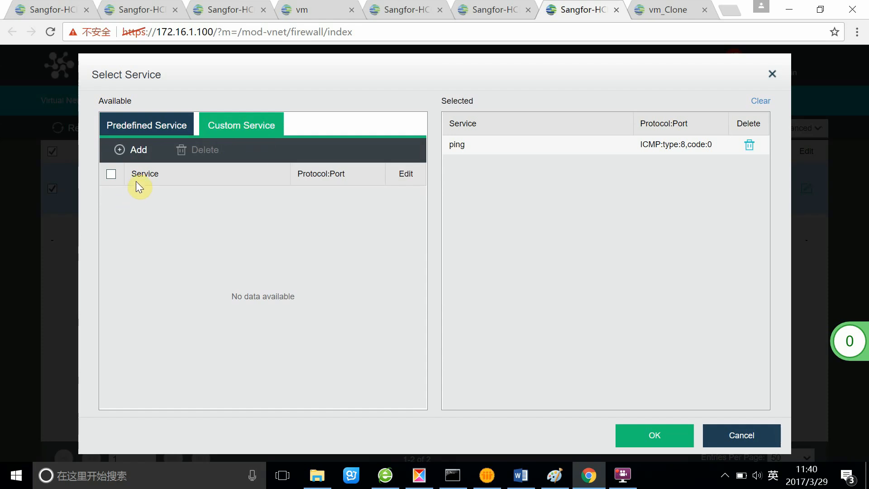
pyautogui.click(132, 151)
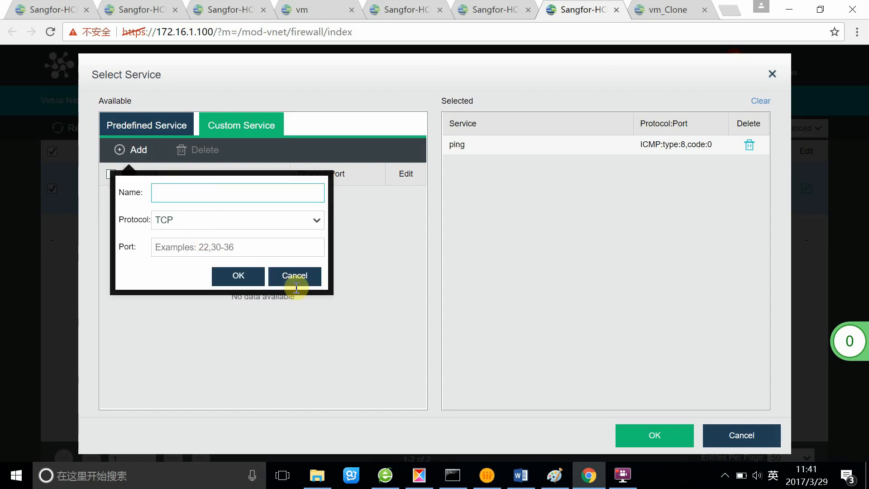
pyautogui.click(191, 220)
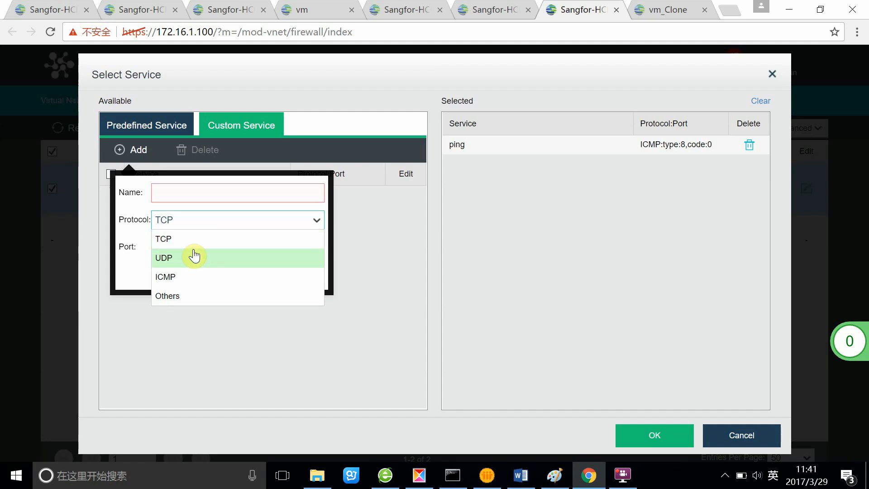
pyautogui.click(144, 264)
pyautogui.click(184, 226)
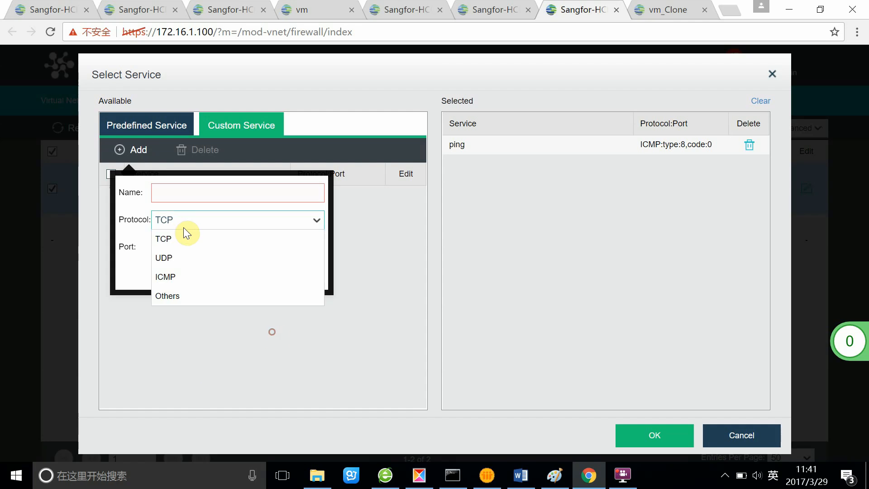
pyautogui.click(241, 258)
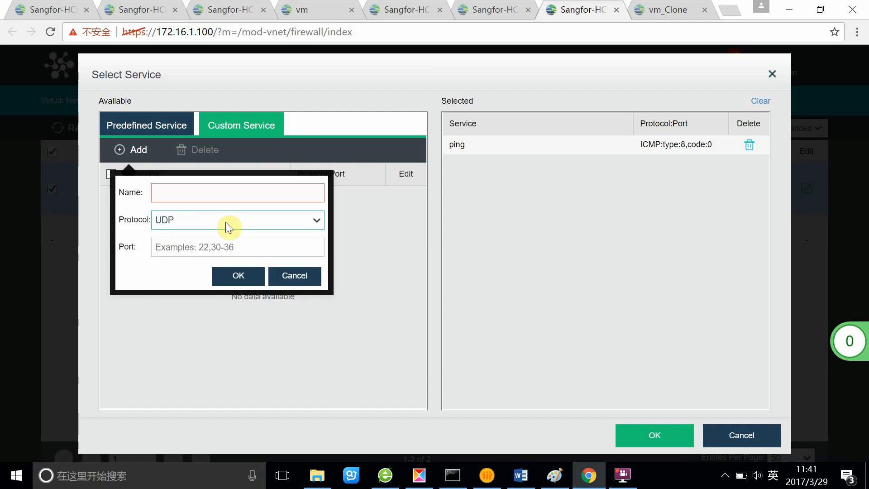
pyautogui.click(188, 193)
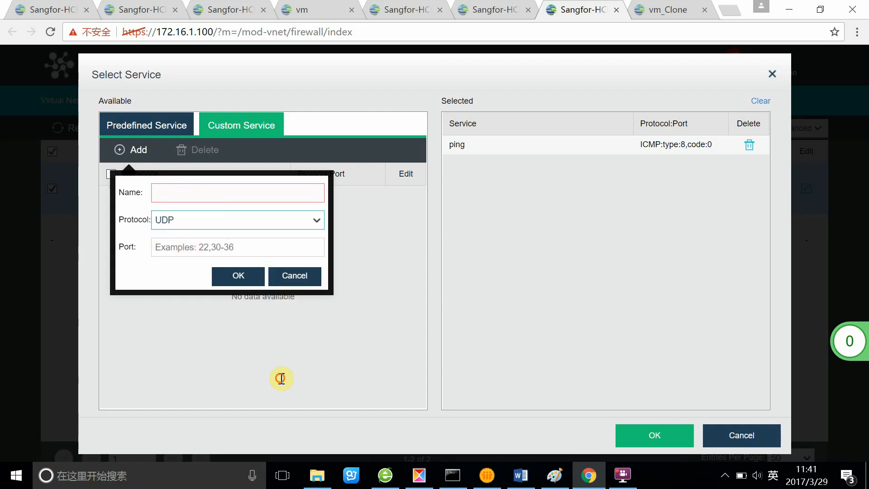
pyautogui.click(153, 247)
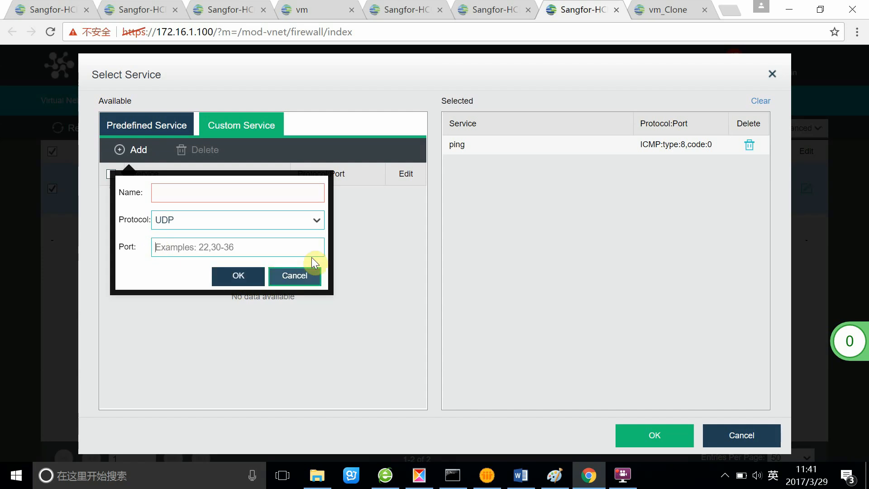
pyautogui.click(298, 276)
pyautogui.click(156, 128)
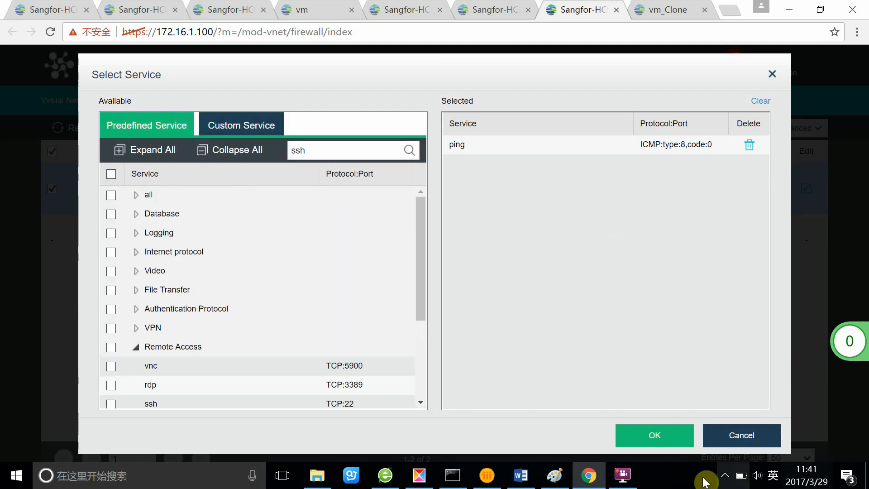
# Step: Confirm ping and ssh as the rule's services and save the vm--vm_clone rule with the Reject action
pyautogui.click(679, 437)
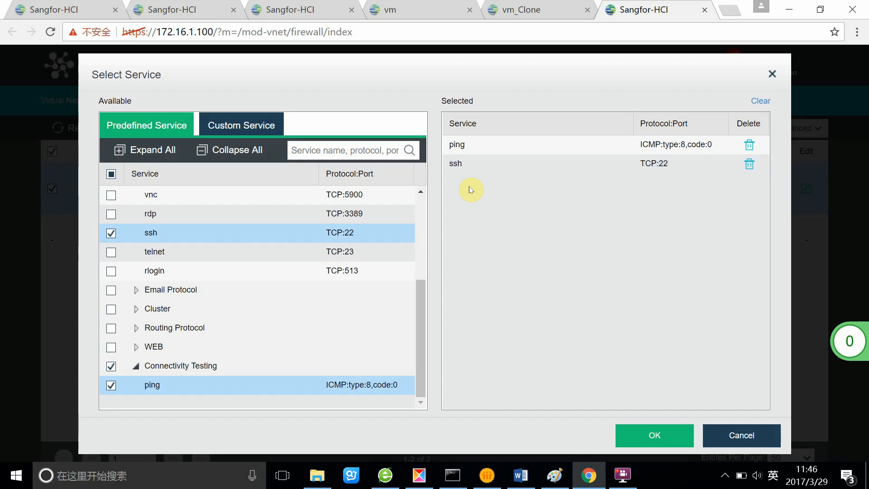
pyautogui.click(640, 434)
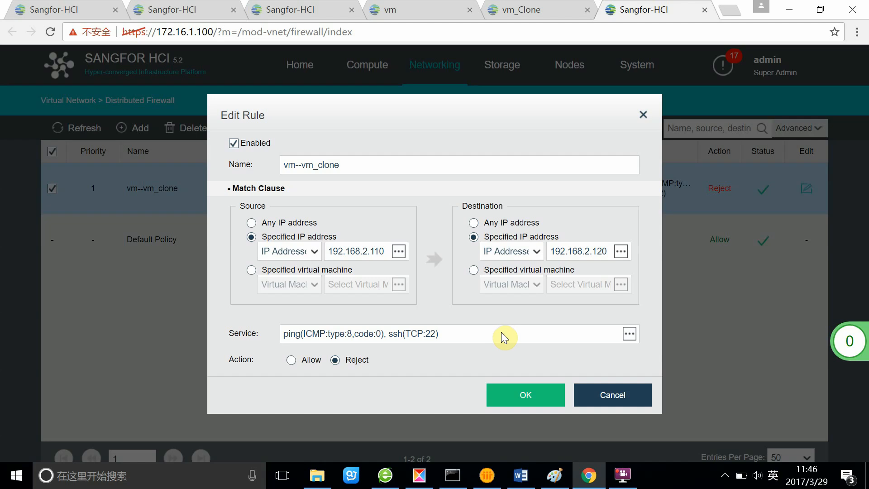
pyautogui.click(527, 401)
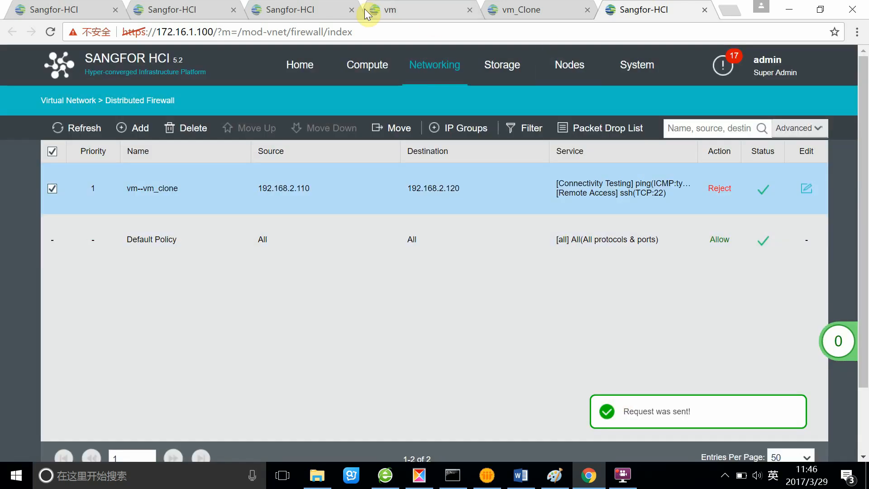
# Step: Test the rule from the vm console by pinging 192.168.2.120, stopping the ping, and attempting an ssh connection to the same address
pyautogui.click(403, 7)
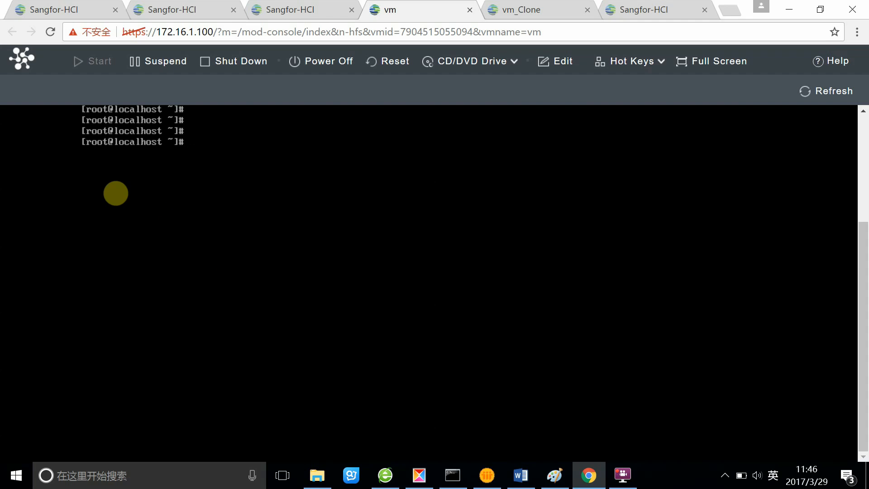
pyautogui.write('ping')
pyautogui.write('1`')
pyautogui.press('BackSpace')
pyautogui.write('192.168.2.1')
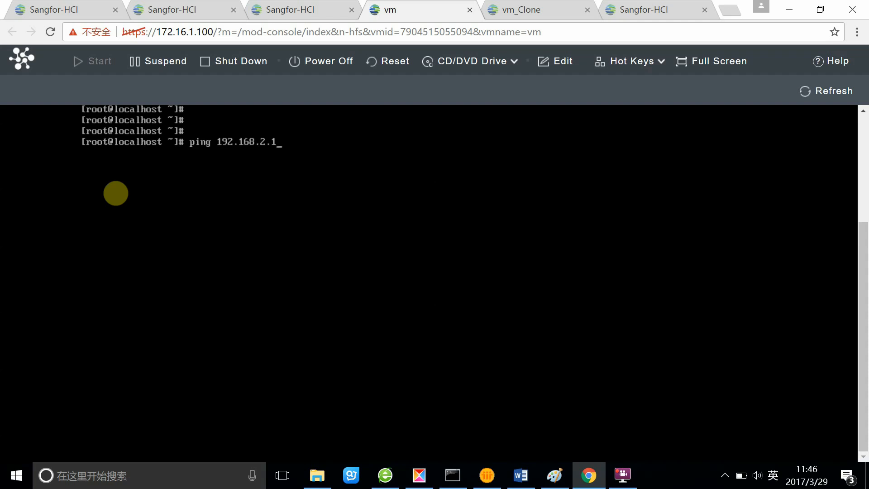
pyautogui.write('20')
pyautogui.press('Return')
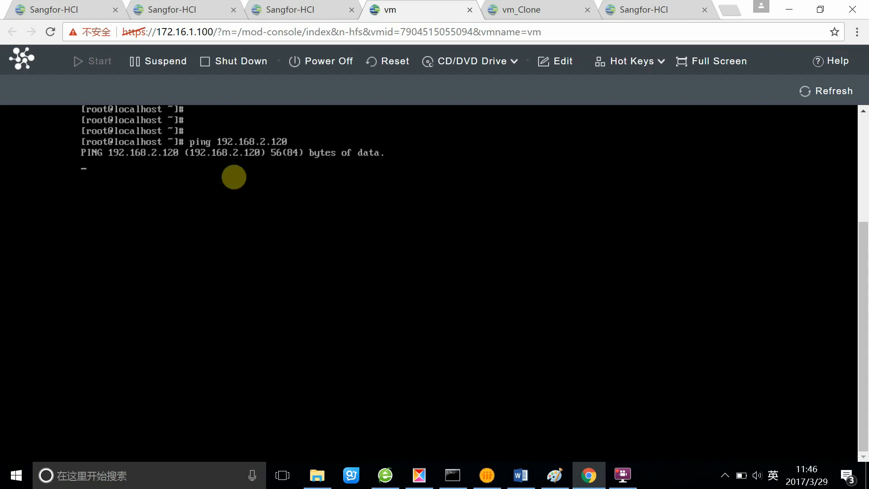
pyautogui.hotkey('ctrl', 'c')
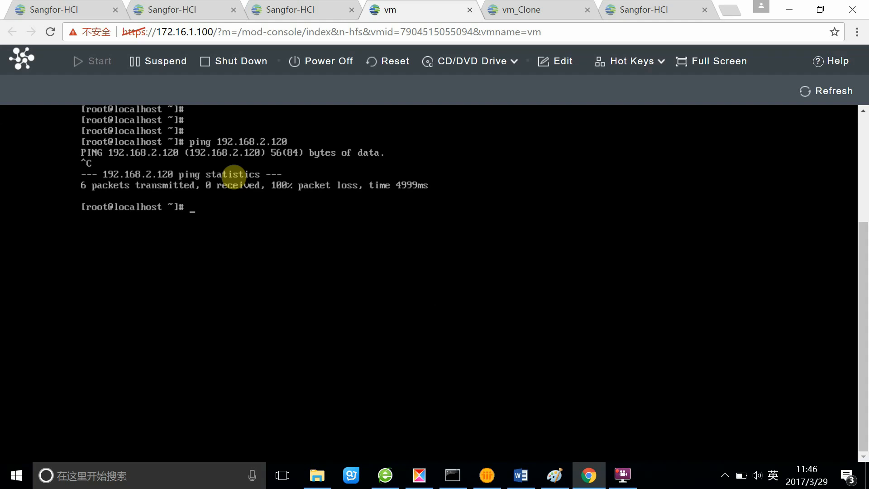
pyautogui.write('ssh 192.168.2.120')
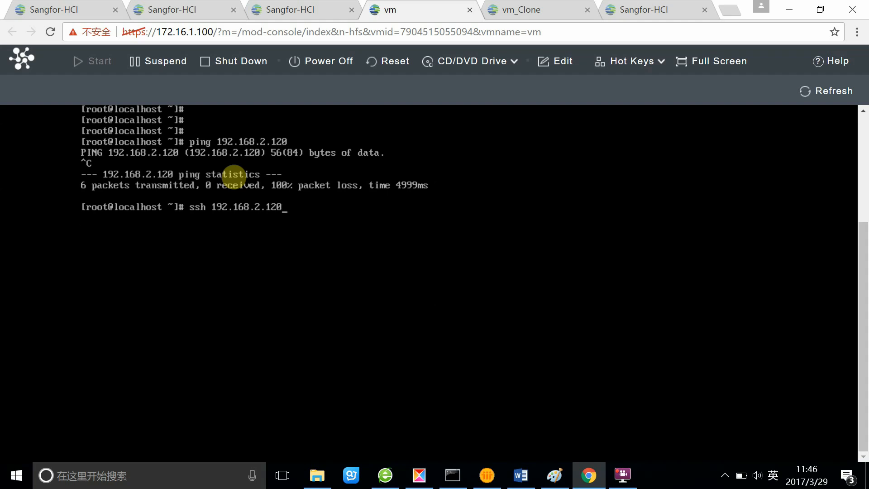
pyautogui.press('Return')
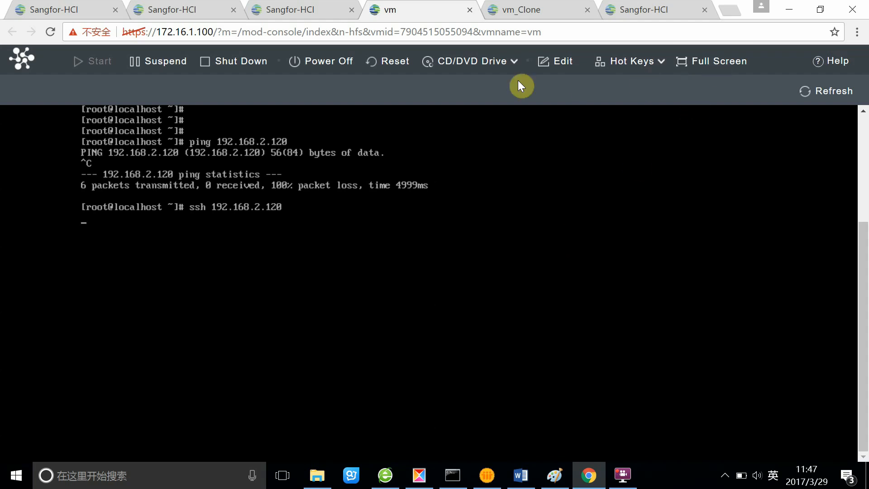
# Step: Test the opposite direction from the vm_Clone console by pinging 192.168.2.110
pyautogui.click(516, 8)
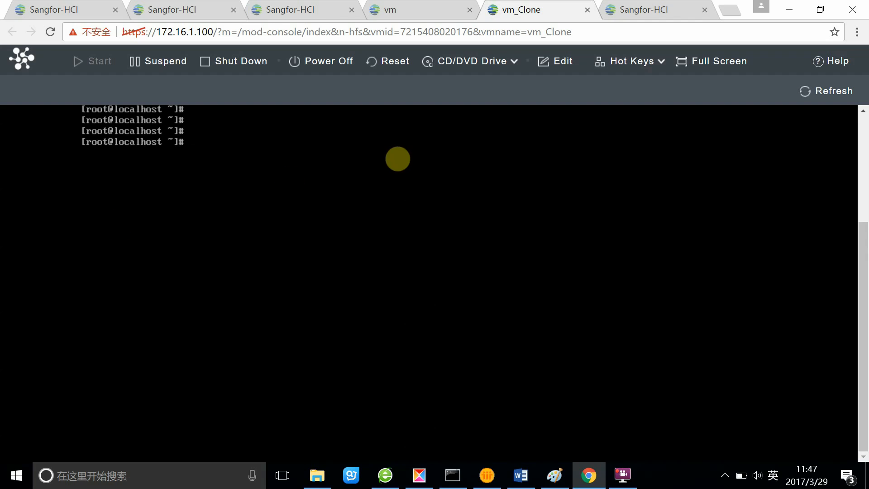
pyautogui.write('ping 192.168.2.110')
pyautogui.press('Return')
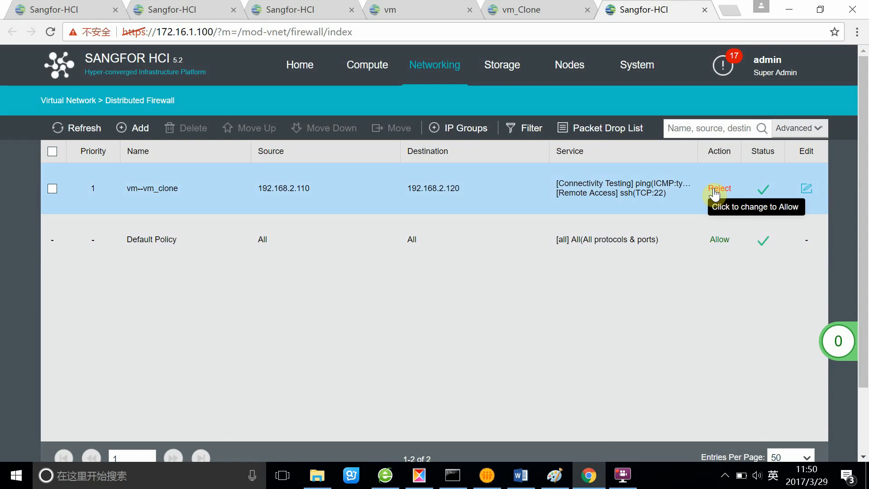
# Step: Change the action of the vm--vm_clone firewall rule to Allow
pyautogui.click(716, 189)
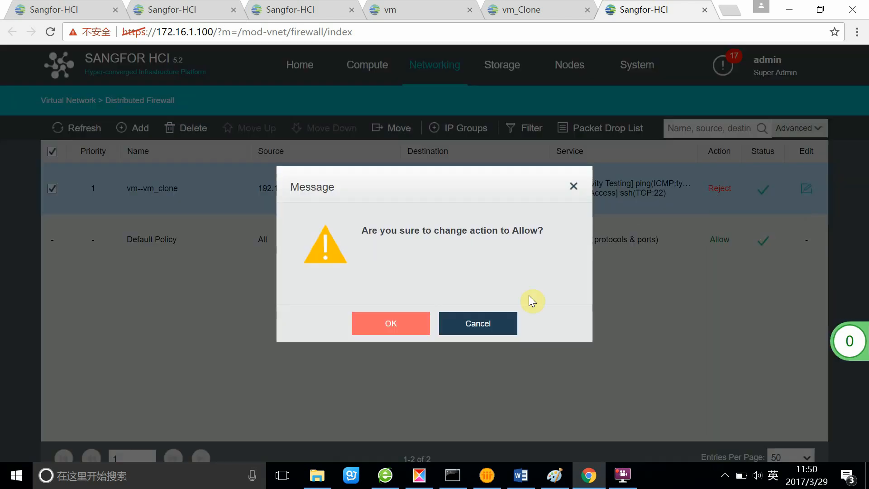
pyautogui.click(398, 324)
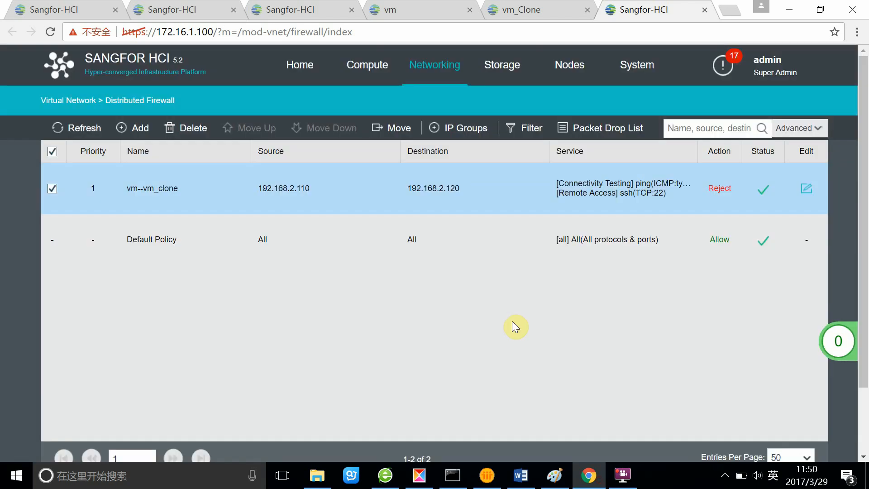
# Step: Retest from the vm console by pinging 192.168.2.120, stopping the ping, and starting an ssh connection to that address
pyautogui.click(435, 9)
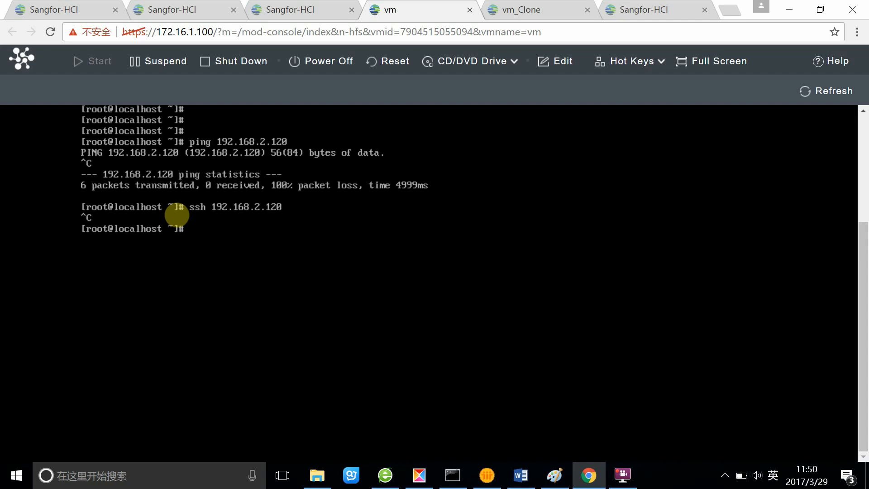
pyautogui.write('ping 192.168.2.120')
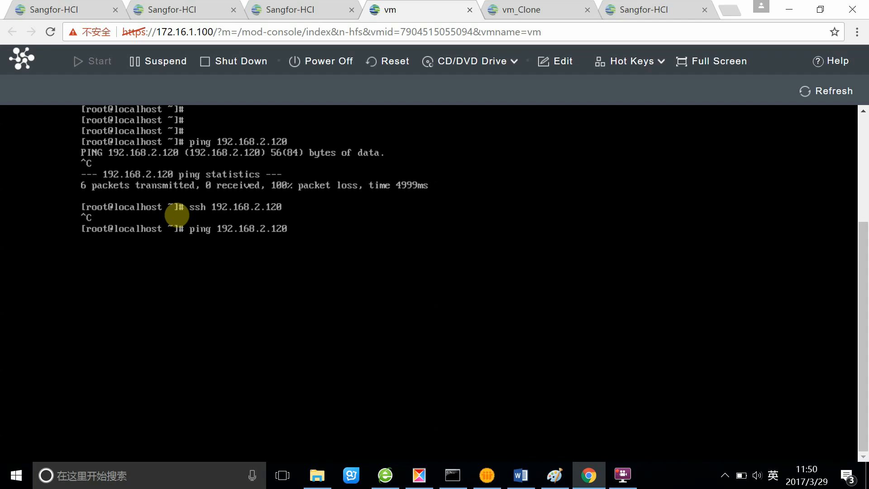
pyautogui.press('Return')
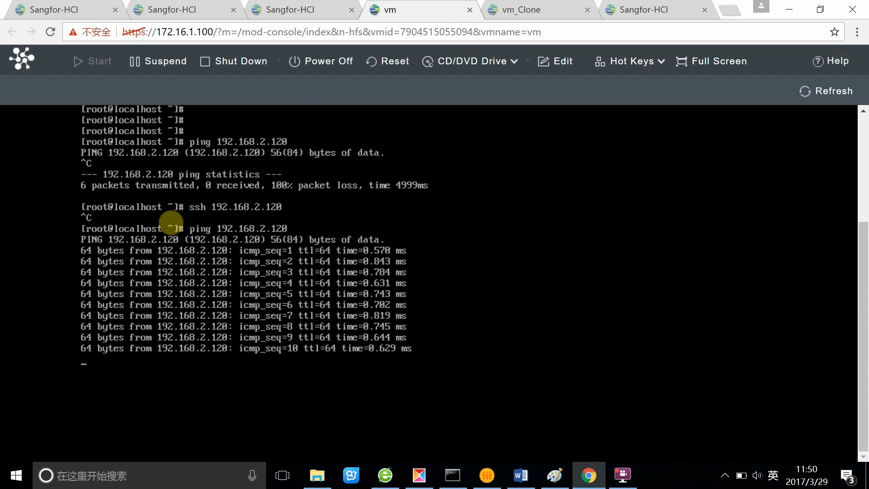
pyautogui.hotkey('ctrl', 'c')
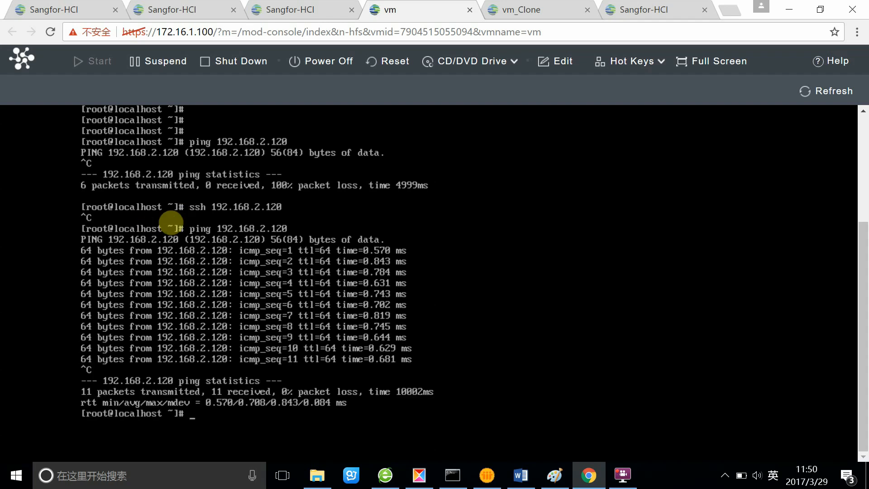
pyautogui.write('ssh 192.168.2.120')
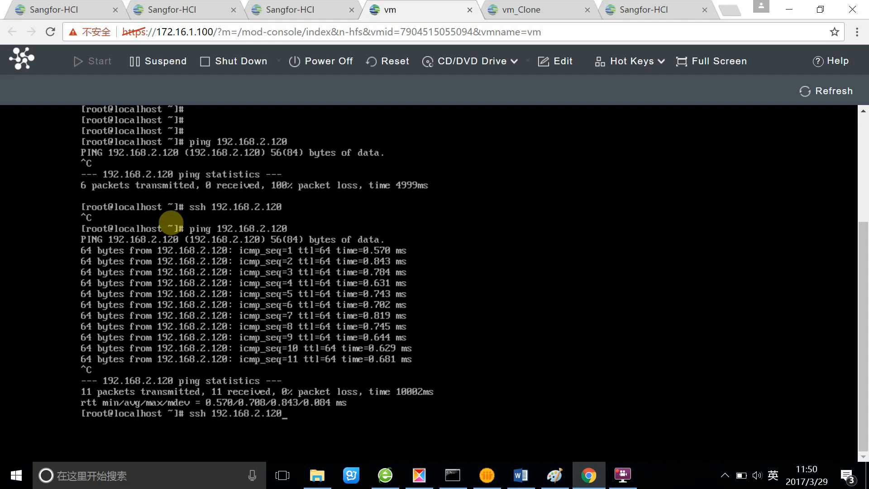
pyautogui.press('Return')
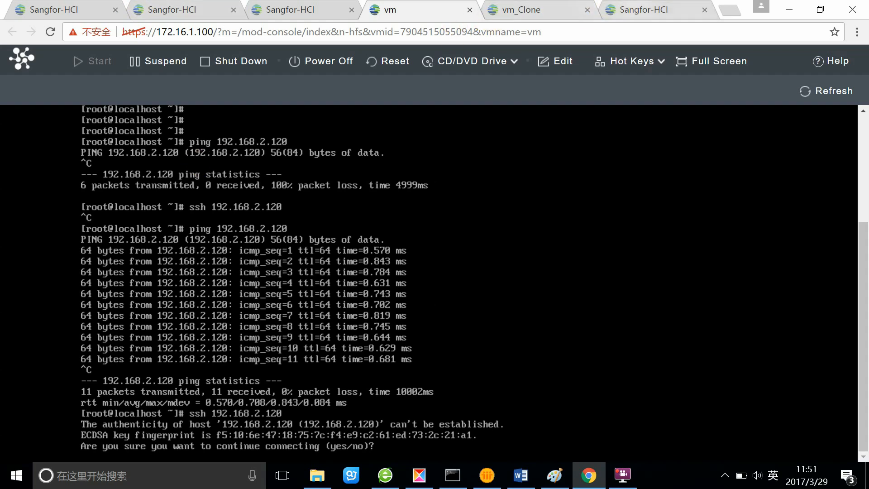
# Step: Open the virtual network topology, dismiss the getting-started guide, and examine how the devices and virtual machines are connected
pyautogui.click(634, 9)
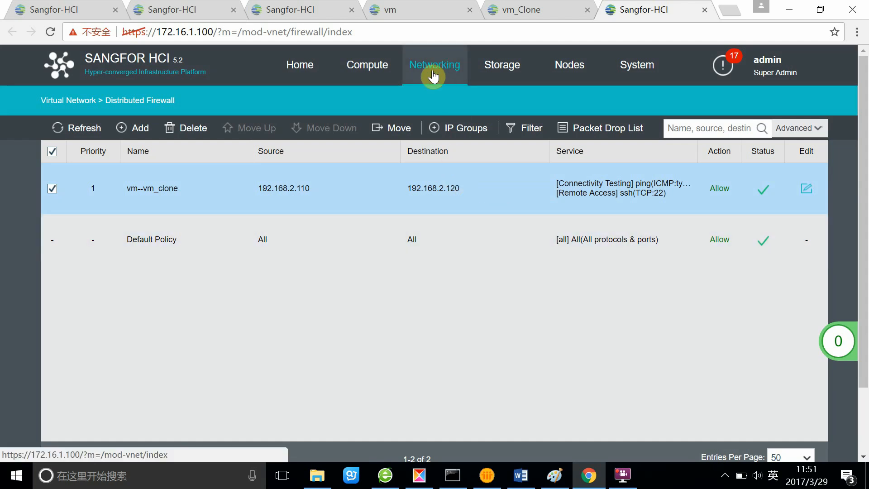
pyautogui.click(433, 77)
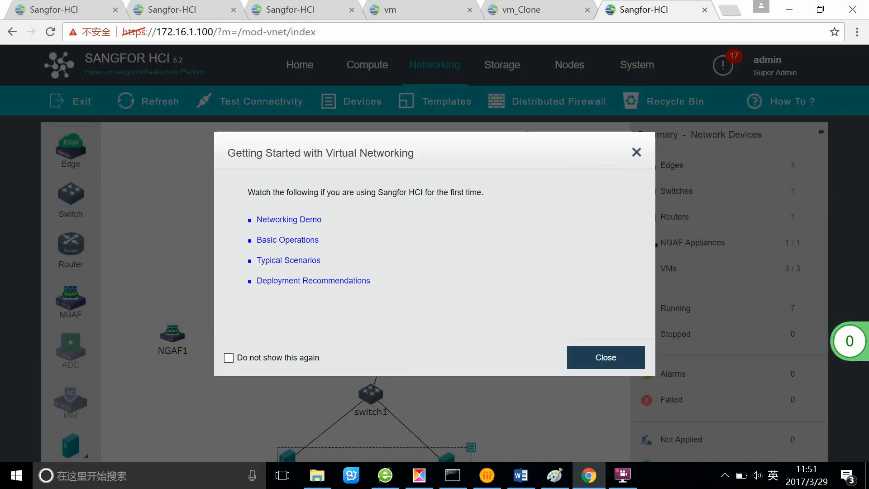
pyautogui.click(636, 152)
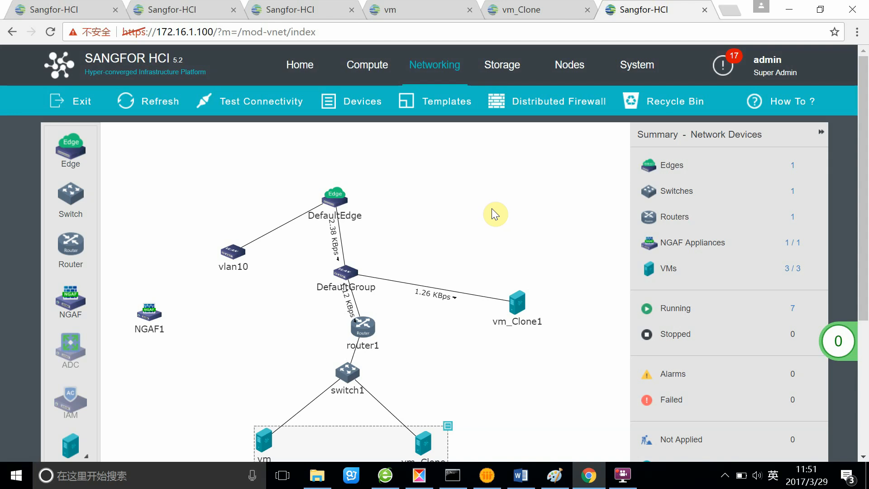
pyautogui.moveTo(864, 256); pyautogui.dragTo(864, 270)
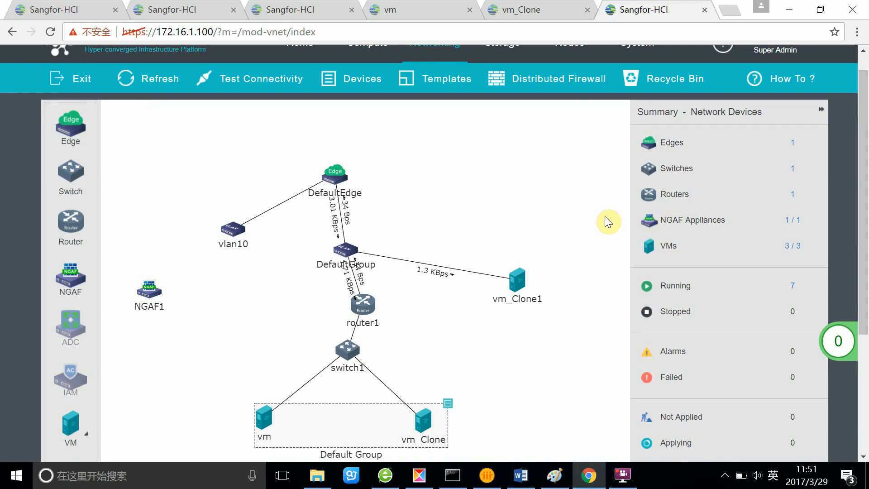
pyautogui.moveTo(566, 213)
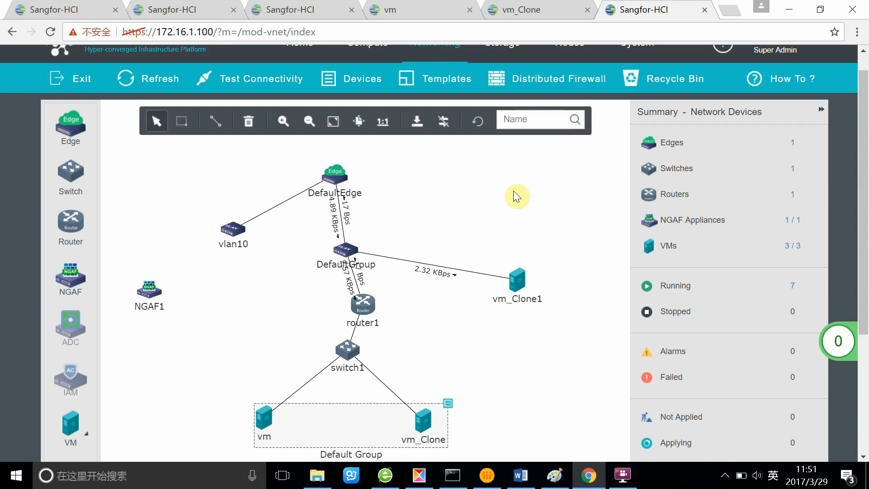
pyautogui.moveTo(285, 291); pyautogui.dragTo(307, 262)
pyautogui.scroll(1, 746, 223)
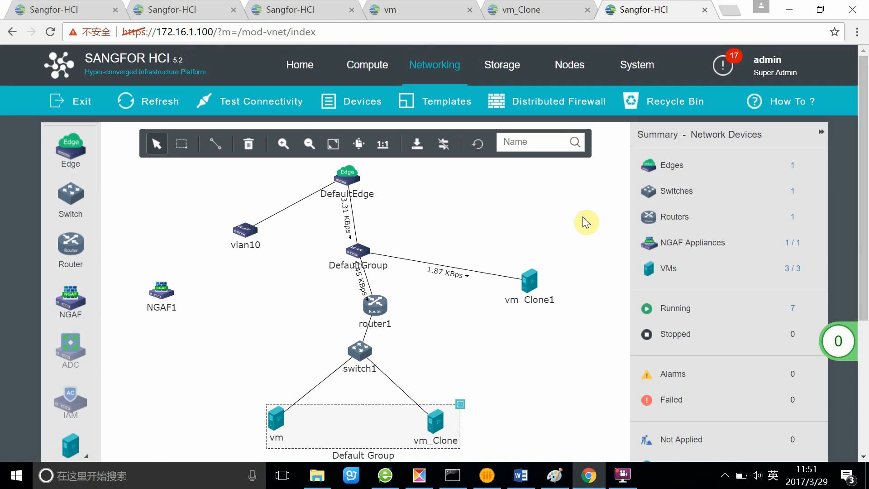
# Step: Open the system's licensing page to view the edition and licensed resources
pyautogui.click(635, 66)
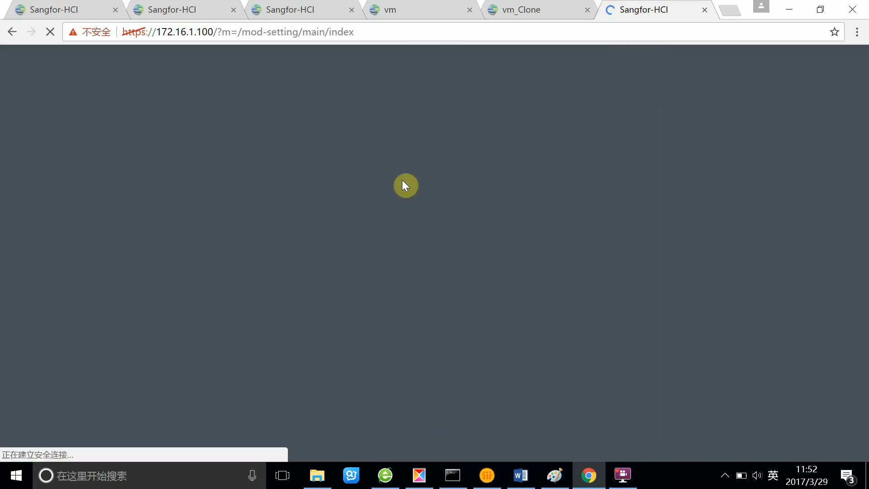
pyautogui.click(158, 170)
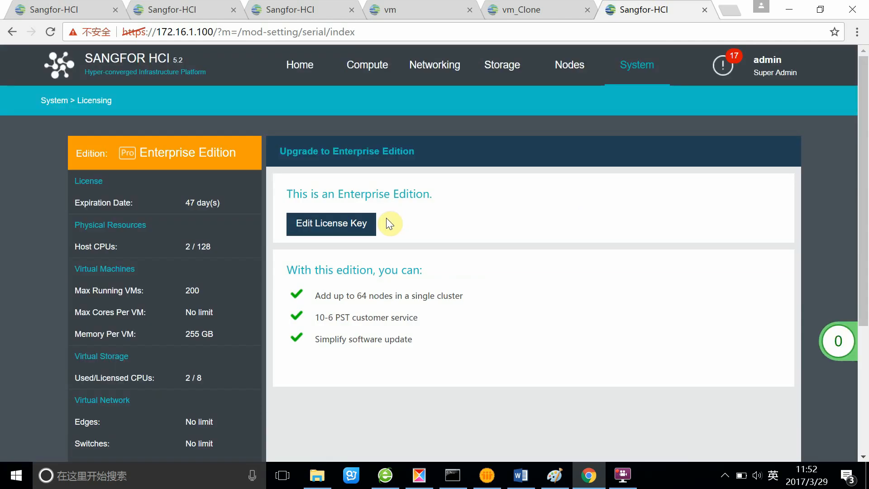
# Step: Open the license keys for editing, review the aSV/aNET, aSAN and NGAF keys already filled in, and activate them
pyautogui.scroll(-1, 568, 403)
pyautogui.click(339, 155)
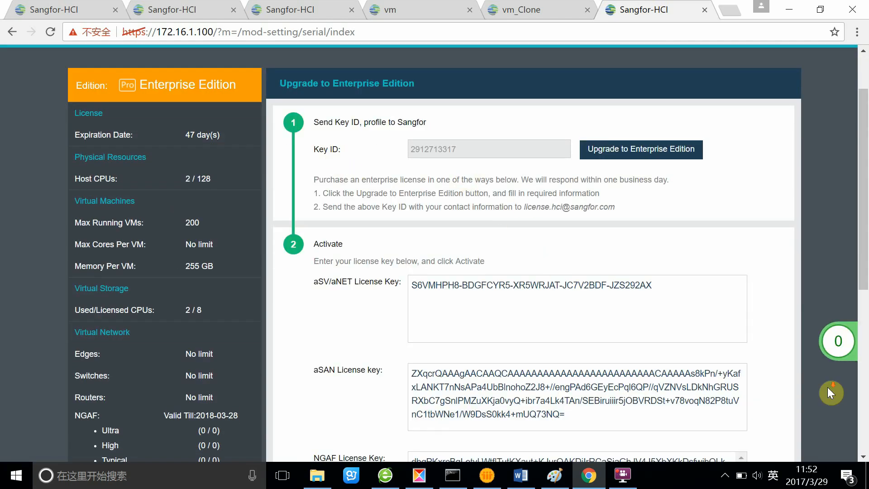
pyautogui.scroll(-3, 827, 387)
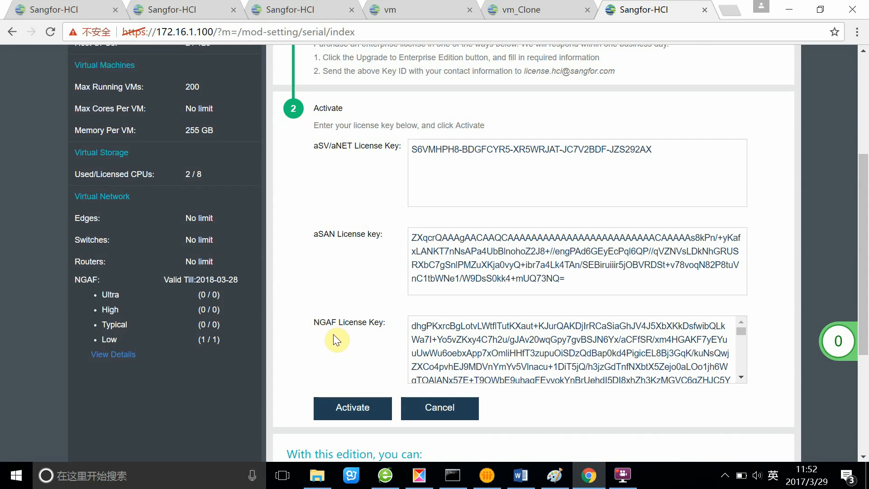
pyautogui.click(358, 407)
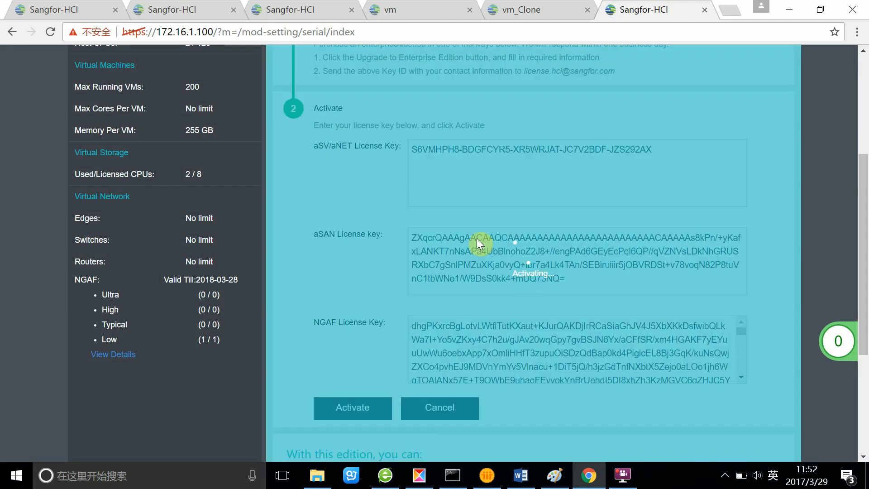
# Step: Return to the virtual network topology and dismiss the getting-started guide
pyautogui.scroll(4, 670, 284)
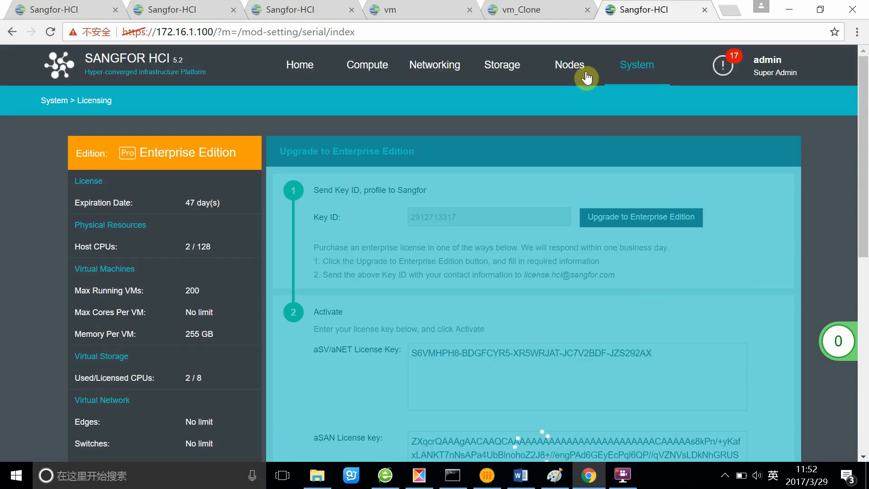
pyautogui.click(431, 72)
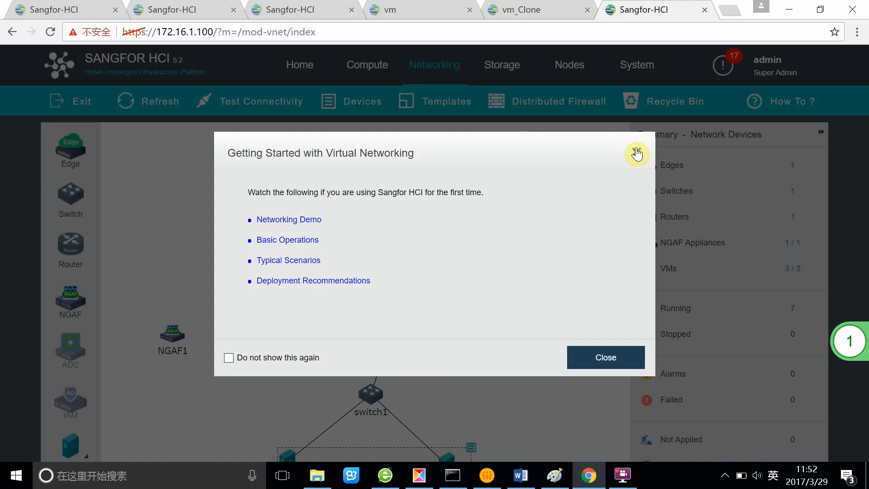
pyautogui.click(637, 153)
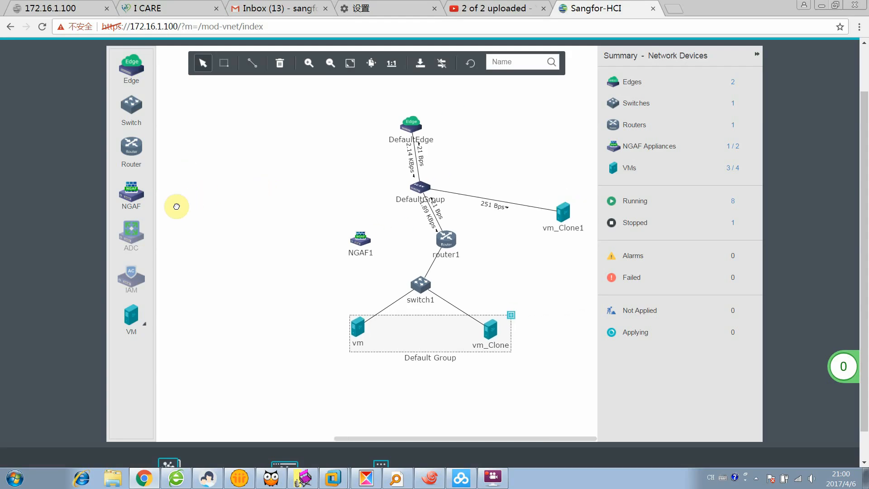
# Step: Add an NGAF appliance with Typical hardware to the empty area of the topology beside NGAF1 and apply the changes
pyautogui.click(176, 206)
pyautogui.moveTo(126, 192); pyautogui.dragTo(220, 208)
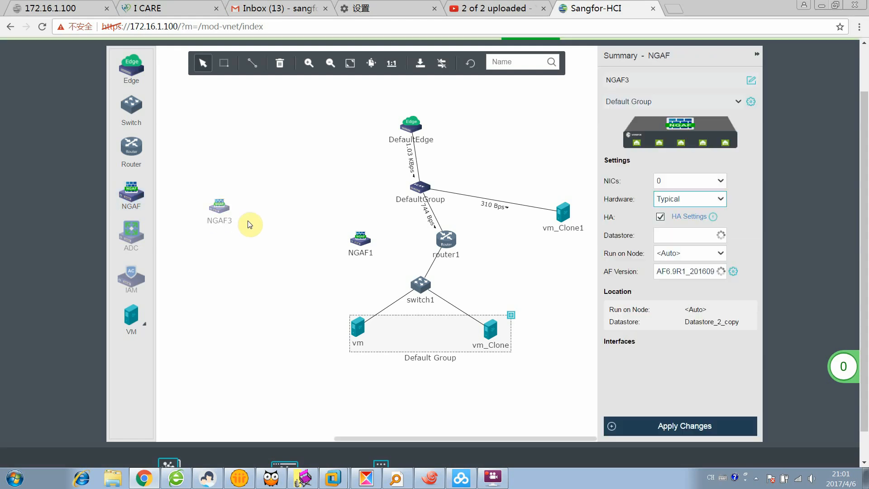
pyautogui.click(683, 425)
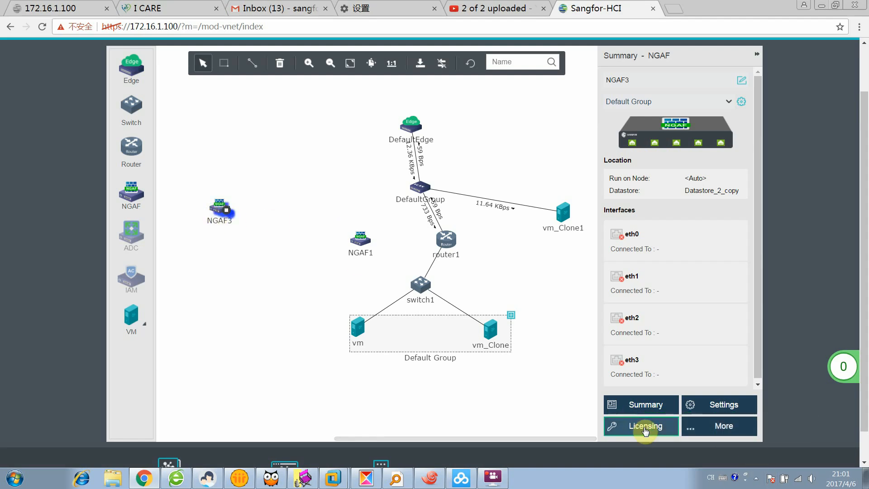
# Step: Review the newly added NGAF's licensing, try to confirm it with the Typical configuration standard, and close the licensing window
pyautogui.click(646, 428)
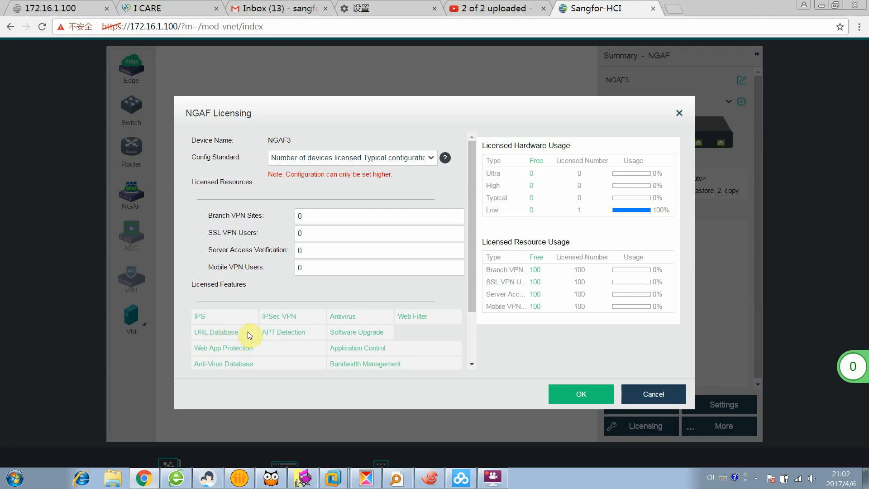
pyautogui.click(583, 396)
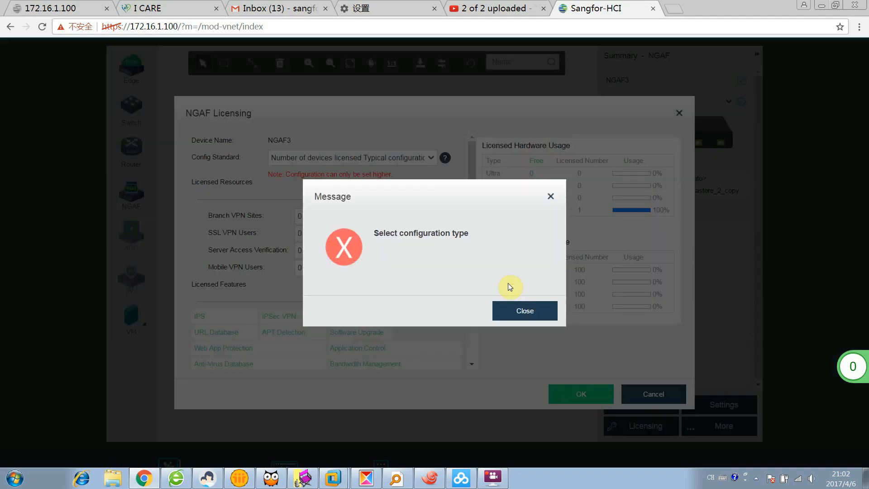
pyautogui.click(521, 310)
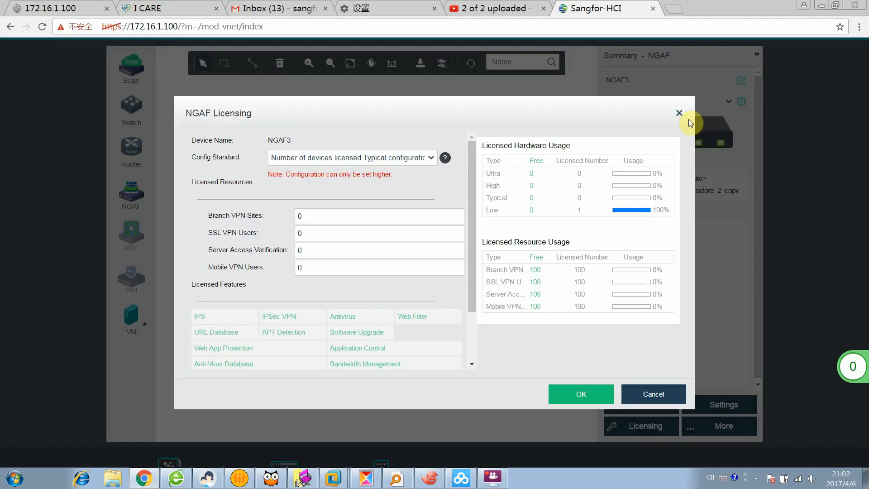
pyautogui.click(678, 113)
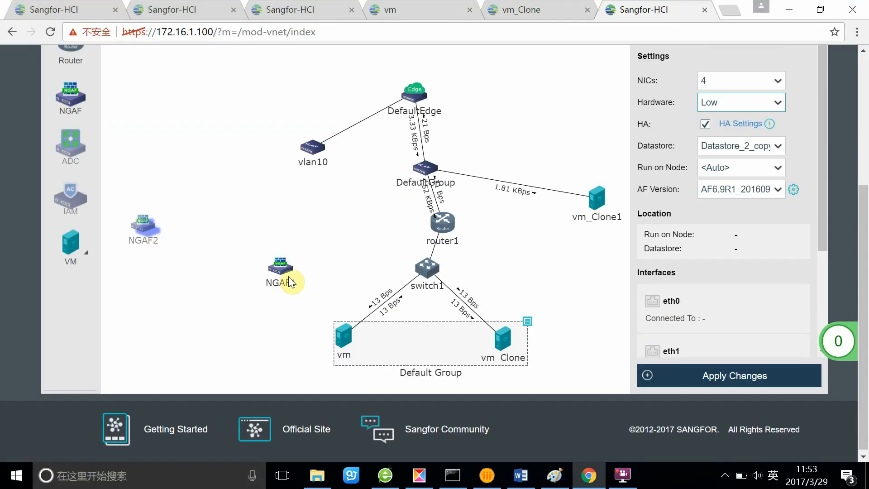
# Step: Move NGAF1 slightly closer to the router on the topology canvas and select it to show its details
pyautogui.click(280, 262)
pyautogui.moveTo(280, 262); pyautogui.dragTo(301, 245)
pyautogui.scroll(1, 291, 249)
pyautogui.scroll(-1, 292, 248)
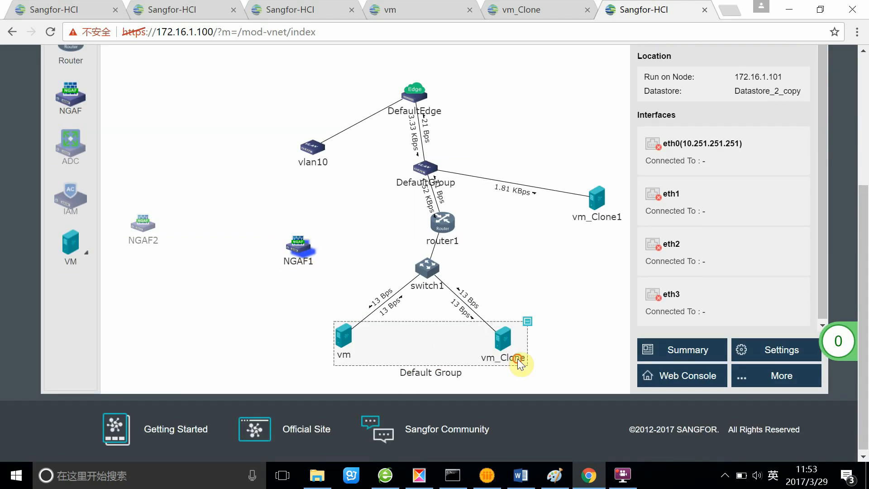
pyautogui.moveTo(517, 359); pyautogui.dragTo(512, 352)
pyautogui.click(302, 241)
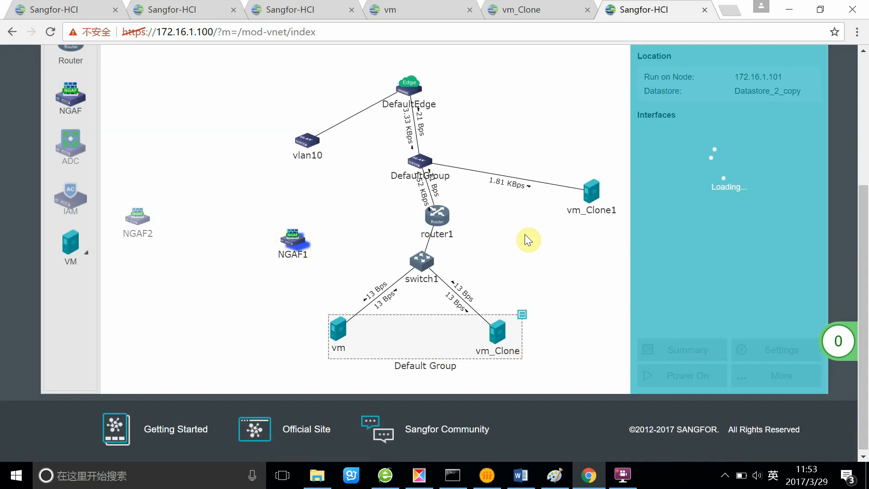
# Step: Examine NGAF1's location and interfaces, check the interface and hardware configuration in its settings, and close them
pyautogui.scroll(-1, 772, 352)
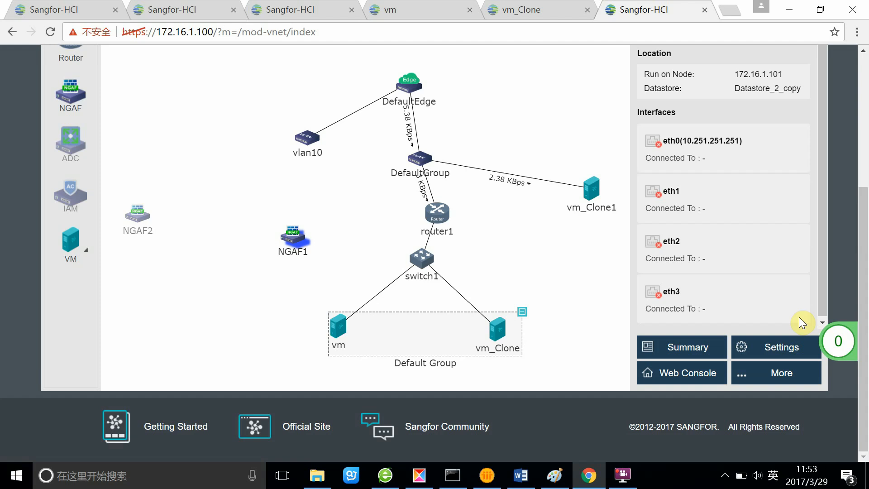
pyautogui.moveTo(823, 286); pyautogui.dragTo(824, 288)
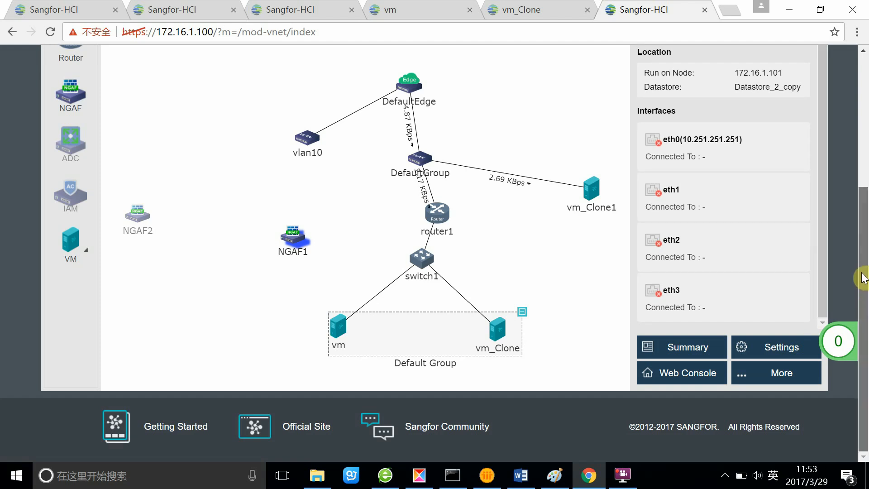
pyautogui.scroll(1, 863, 277)
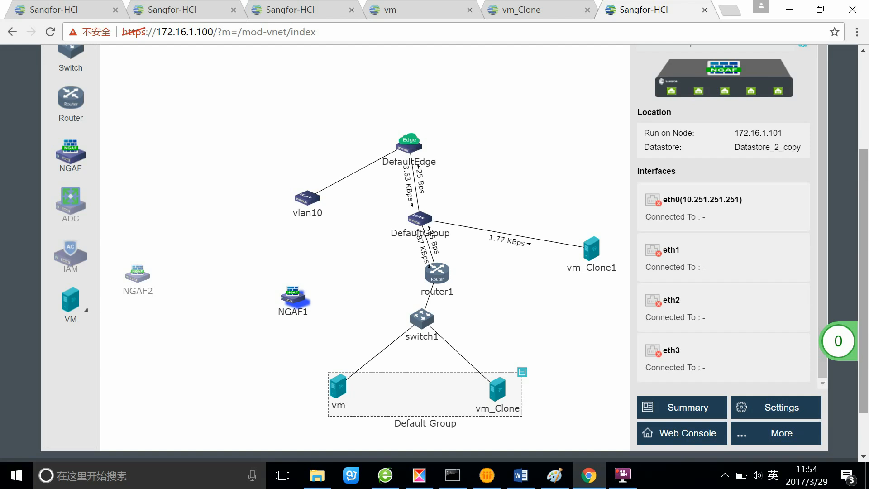
pyautogui.scroll(1, 435, 254)
pyautogui.scroll(-3, 677, 418)
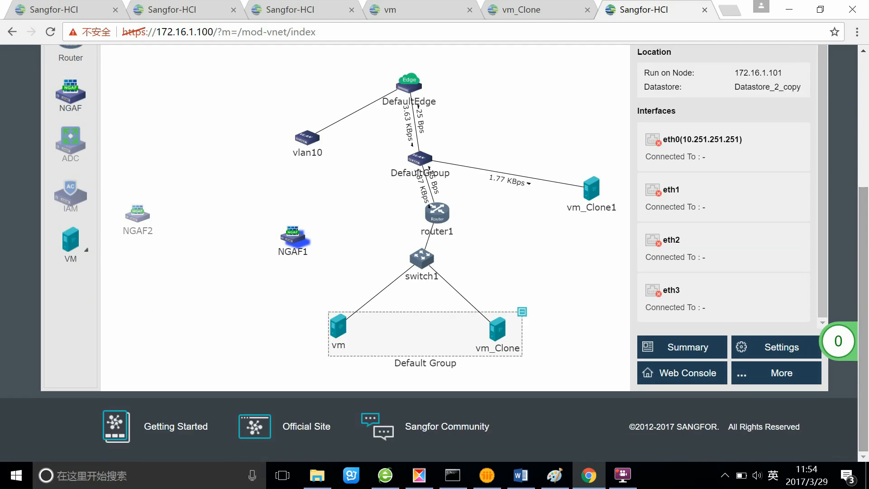
pyautogui.click(766, 353)
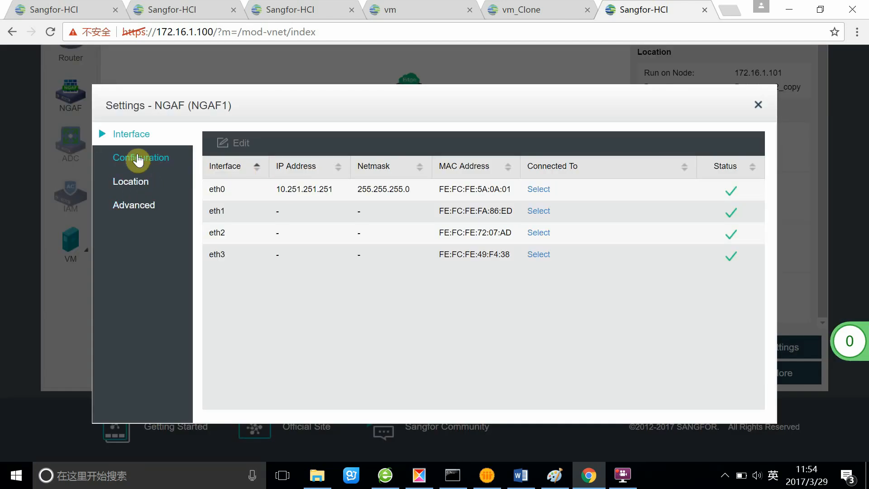
pyautogui.click(138, 159)
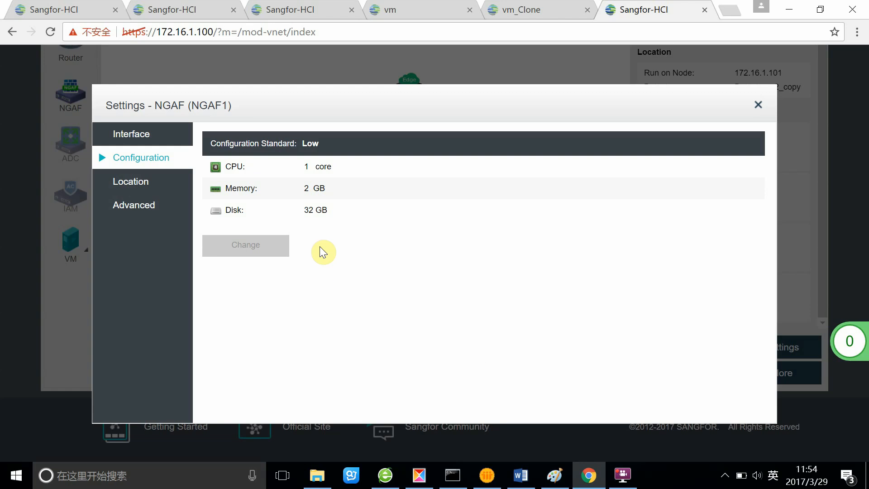
pyautogui.click(759, 107)
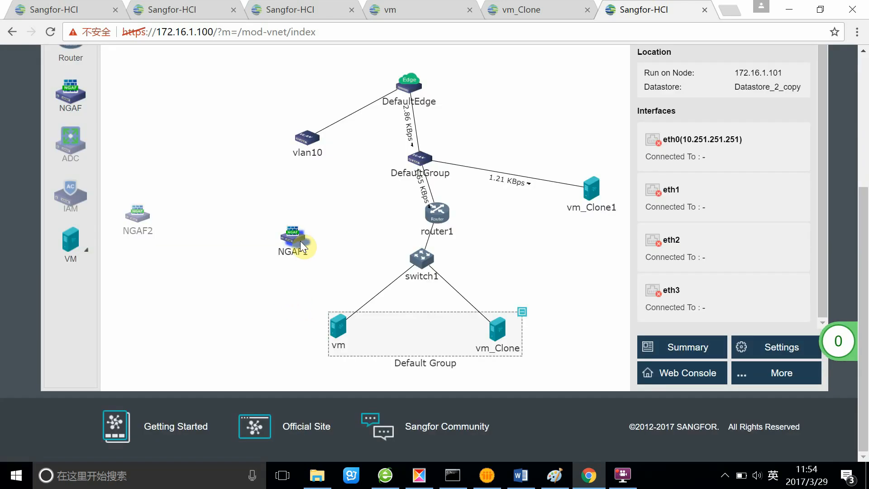
# Step: Delete the connection between DefaultGroup and router1 and confirm the deletion
pyautogui.click(442, 210)
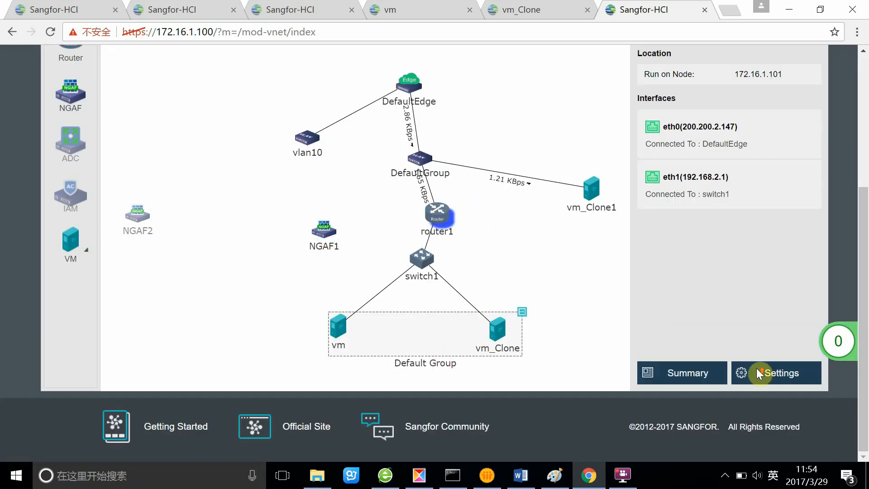
pyautogui.click(427, 263)
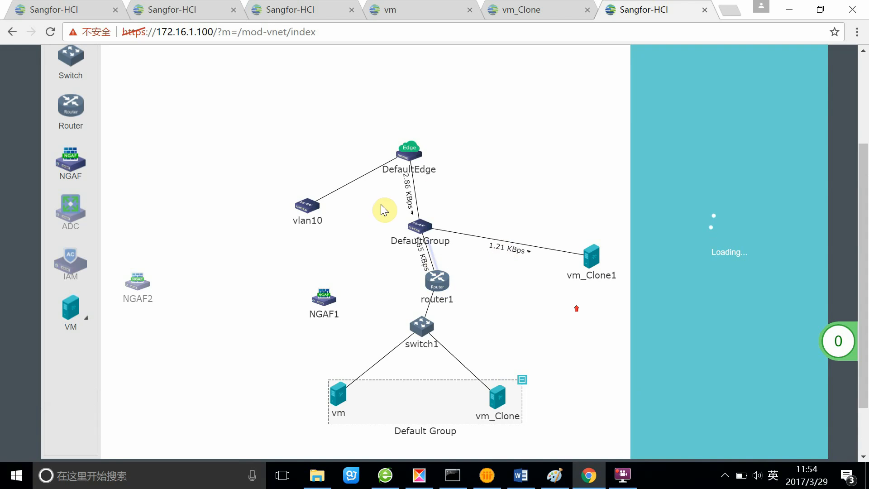
pyautogui.press('Delete')
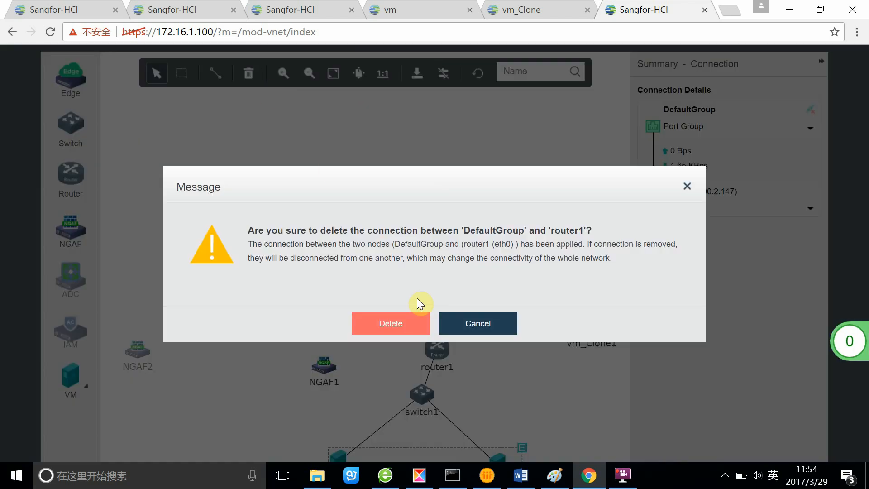
pyautogui.click(407, 322)
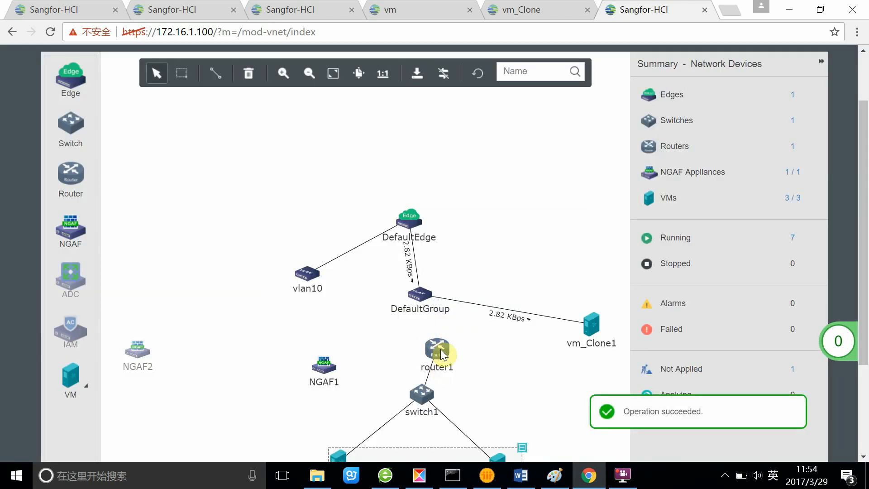
# Step: Delete the connection between router1 and switch1 and confirm the deletion
pyautogui.click(444, 370)
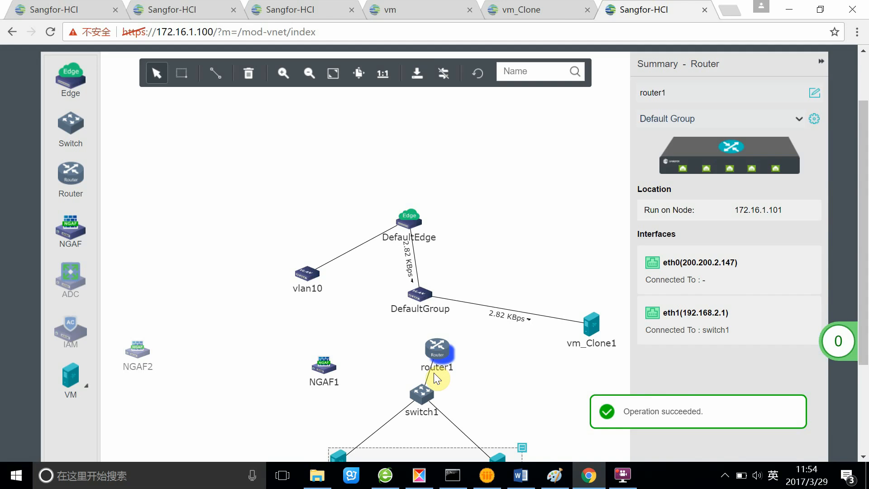
pyautogui.click(425, 374)
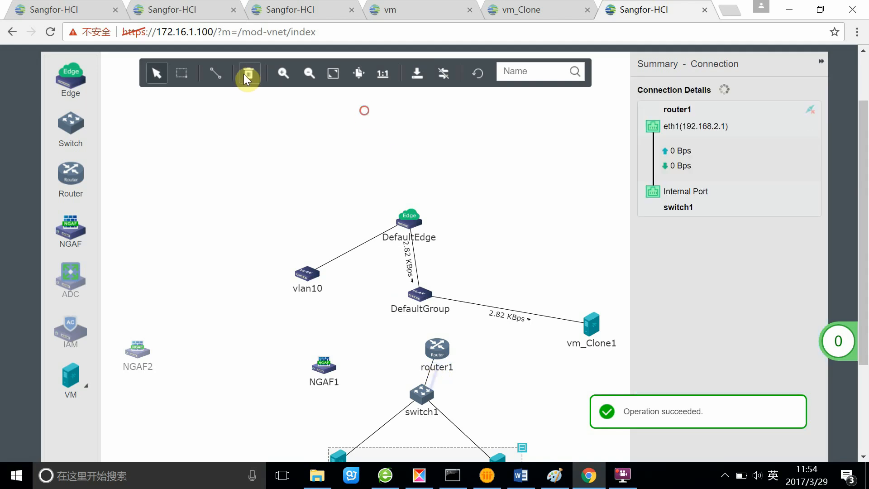
pyautogui.click(243, 74)
pyautogui.click(414, 330)
# Step: Draw a connection from DefaultGroup to NGAF1, using the appliance's eth0 interface
pyautogui.click(209, 76)
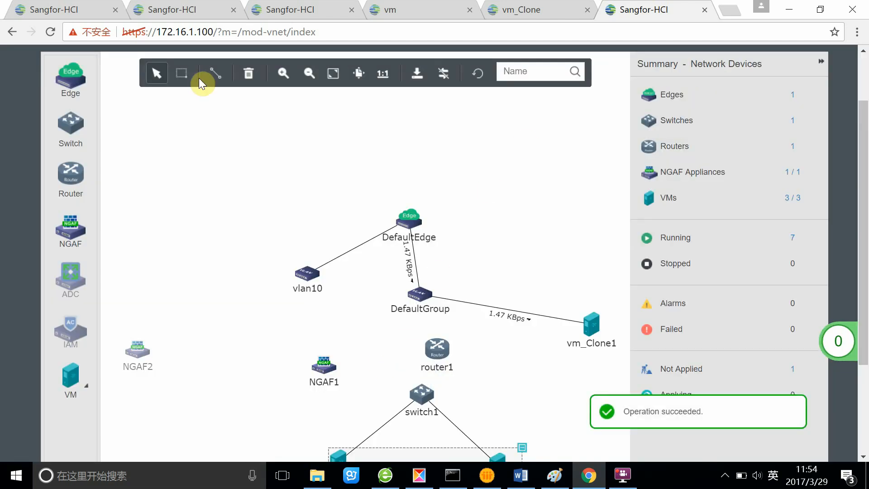
pyautogui.click(410, 300)
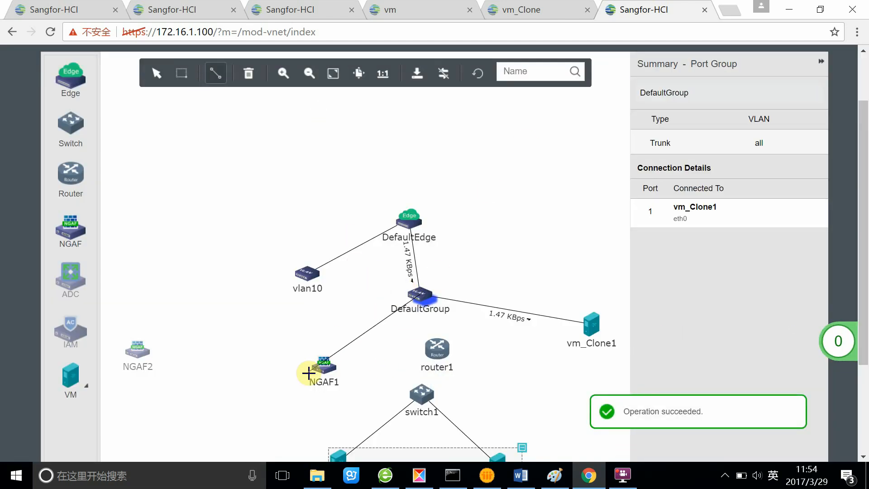
pyautogui.click(323, 365)
pyautogui.click(436, 352)
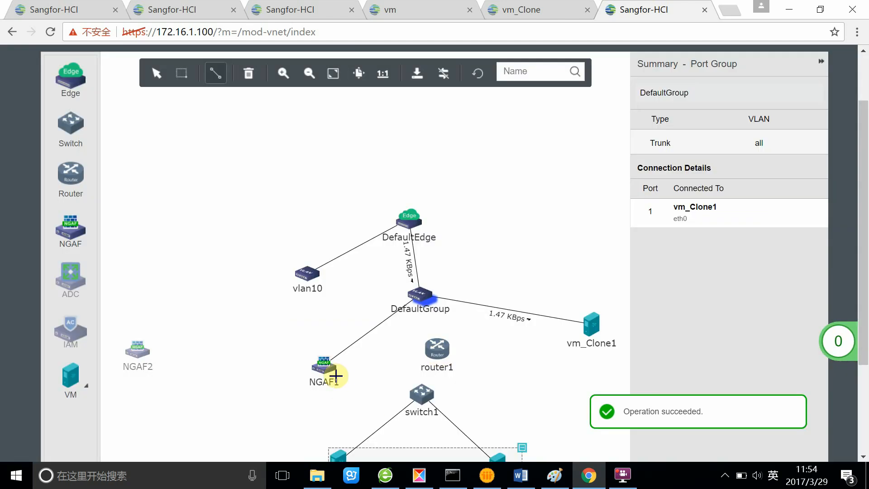
# Step: Draw a connection from NGAF1's eth1 interface to an internal port of switch1
pyautogui.click(325, 365)
pyautogui.click(428, 398)
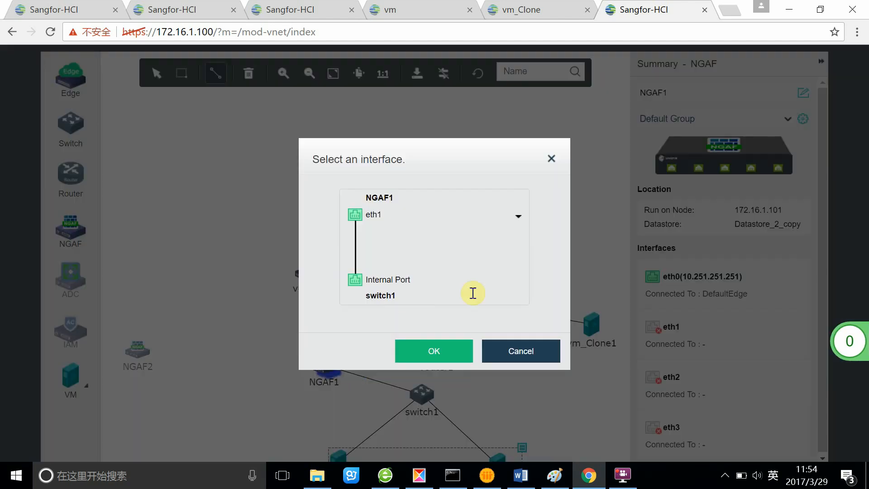
pyautogui.click(432, 351)
pyautogui.scroll(-1, 499, 368)
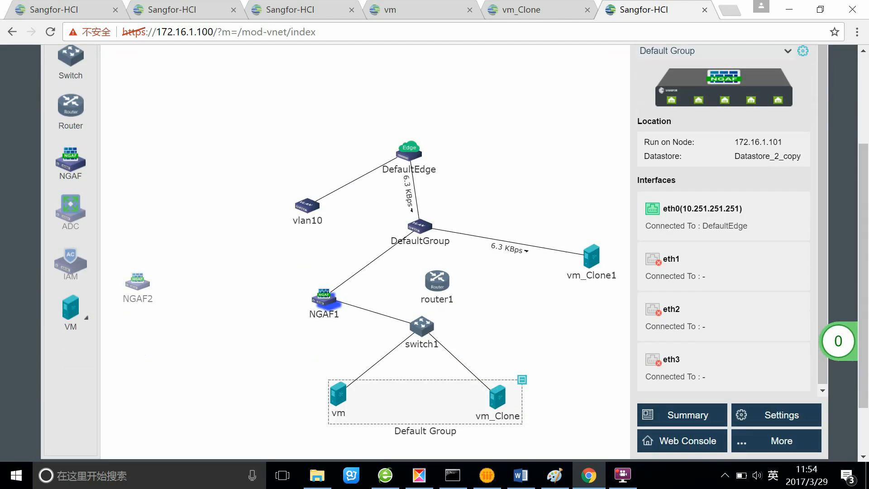
# Step: Apply the topology changes and check the updated network layout
pyautogui.scroll(2, 344, 217)
pyautogui.scroll(2, 344, 217)
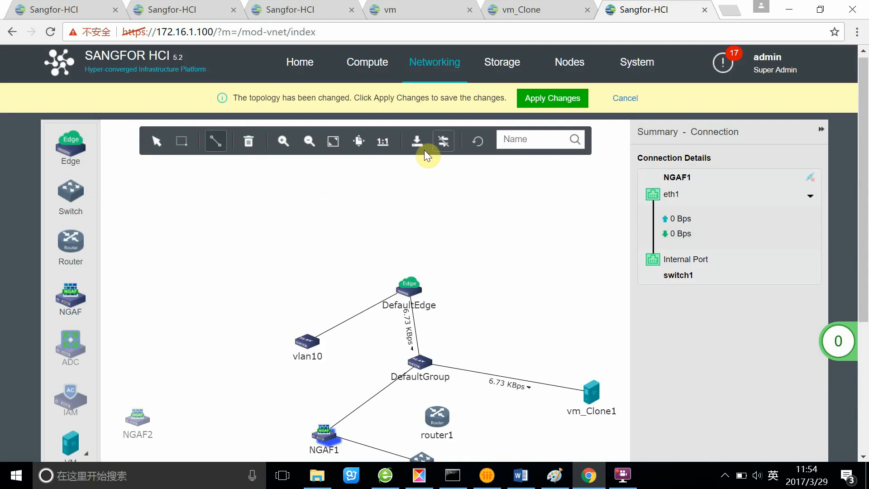
pyautogui.click(561, 99)
pyautogui.scroll(-3, 713, 403)
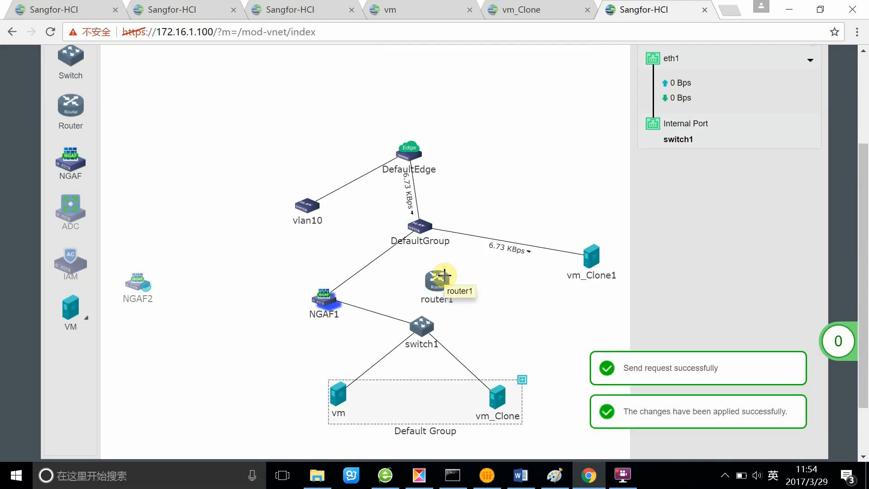
pyautogui.scroll(3, 618, 131)
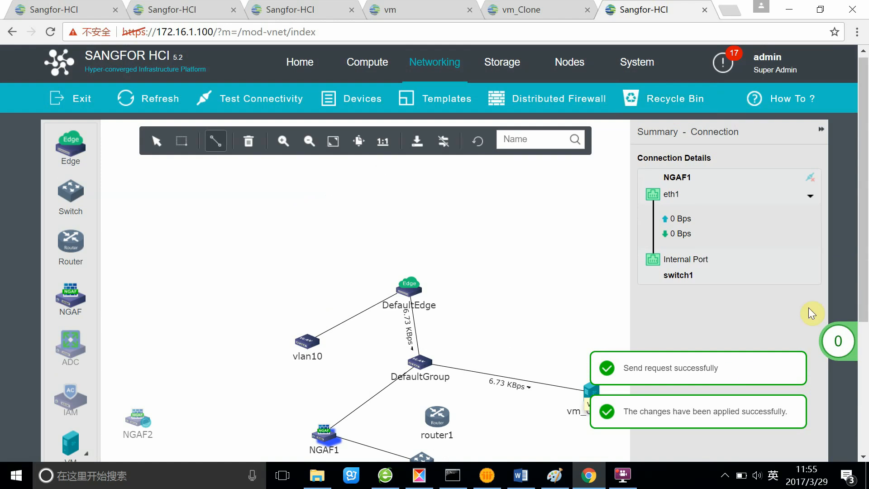
# Step: Rearrange the topology by moving NGAF1 closer to the DefaultGroup–switch1 path and router1 further away from it
pyautogui.scroll(-3, 707, 276)
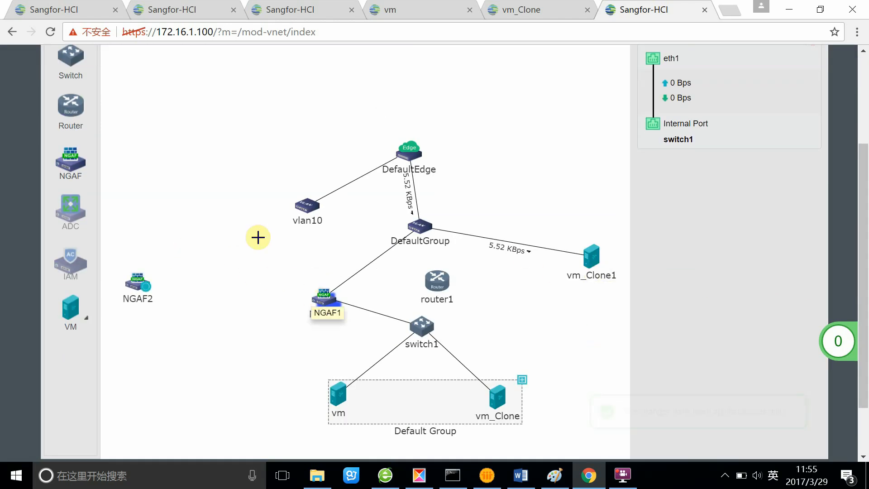
pyautogui.scroll(3, 187, 147)
pyautogui.scroll(-5, 335, 256)
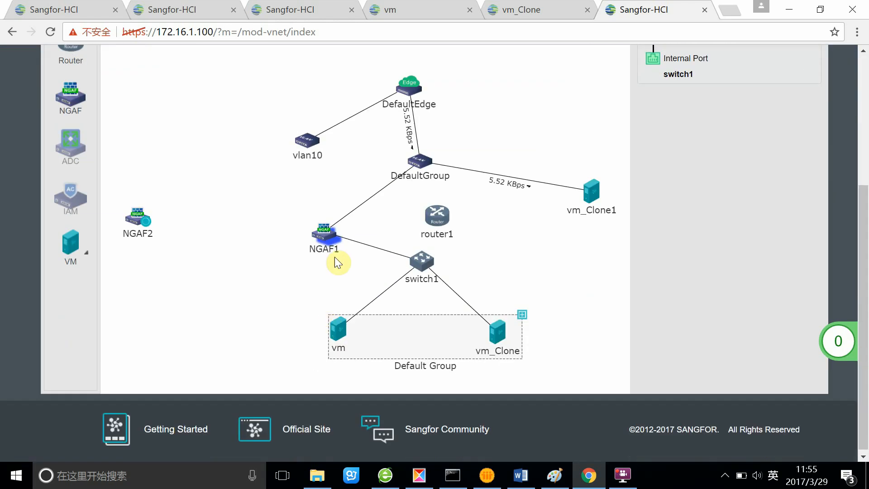
pyautogui.moveTo(324, 232); pyautogui.dragTo(347, 222)
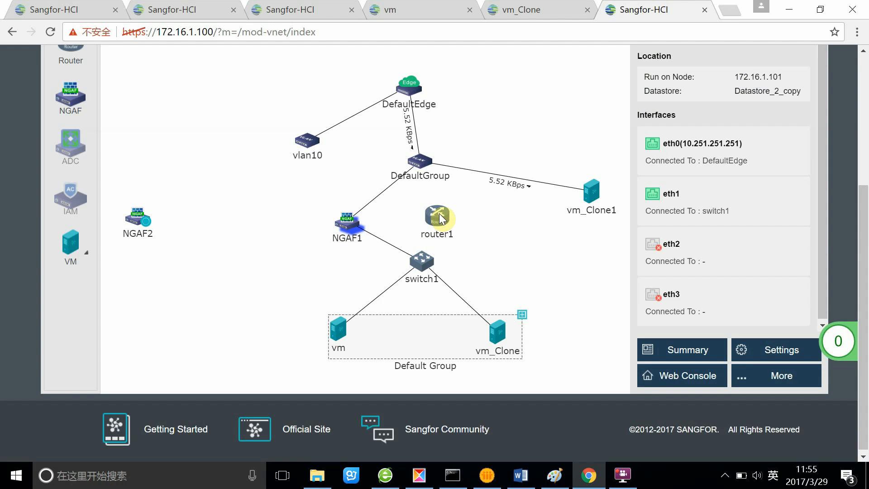
pyautogui.moveTo(440, 219); pyautogui.dragTo(492, 216)
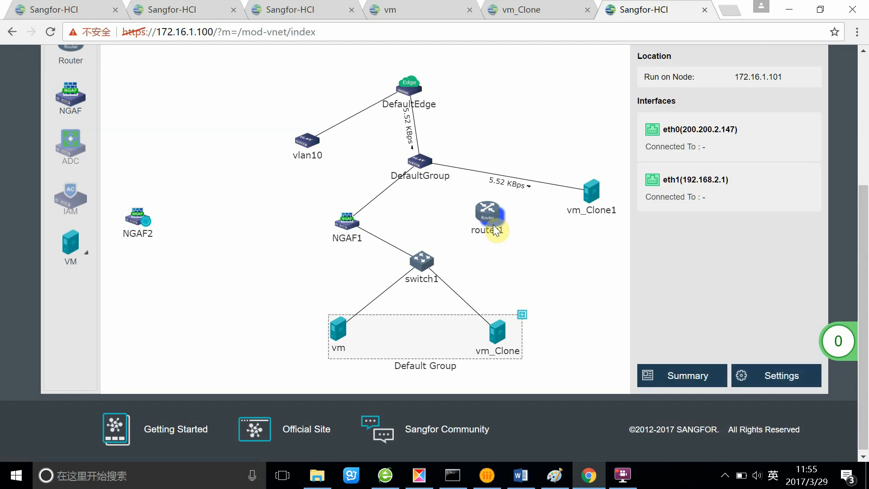
# Step: Open NGAF1's summary page and review its device status, resource usage, sessions and interfaces
pyautogui.click(338, 236)
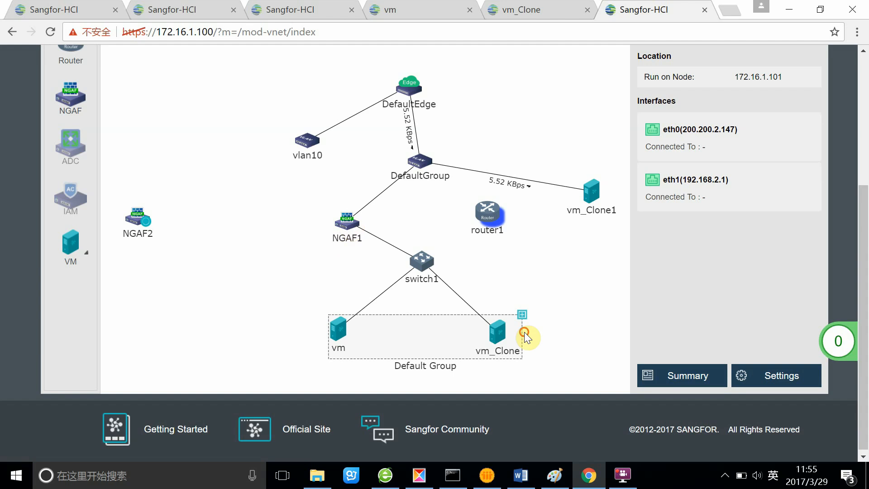
pyautogui.click(685, 349)
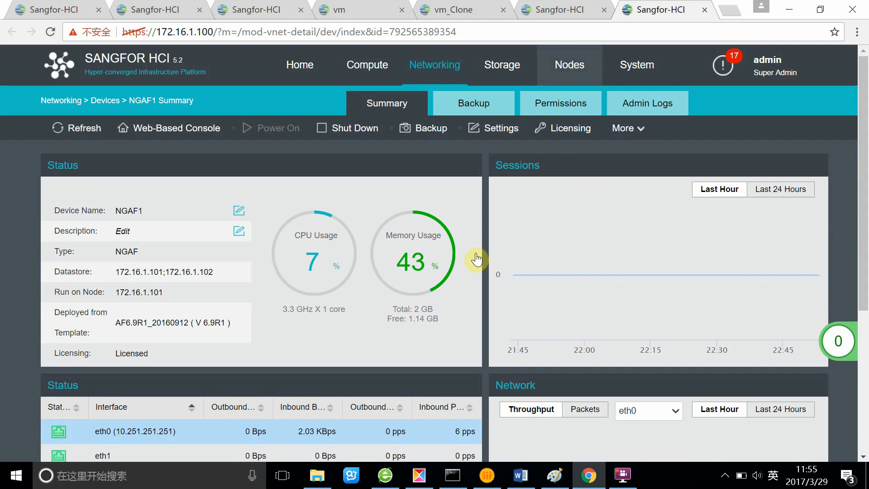
pyautogui.scroll(-2, 714, 382)
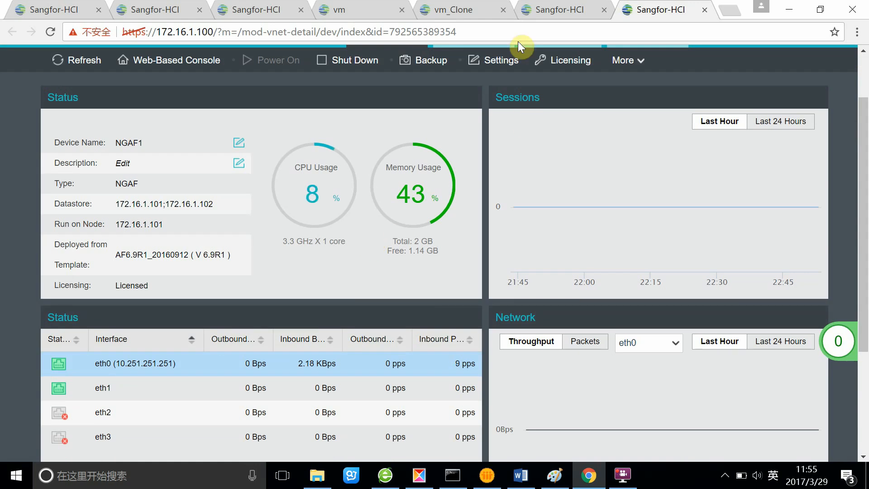
# Step: Return to the network topology and view the additional management actions available for NGAF1
pyautogui.click(558, 9)
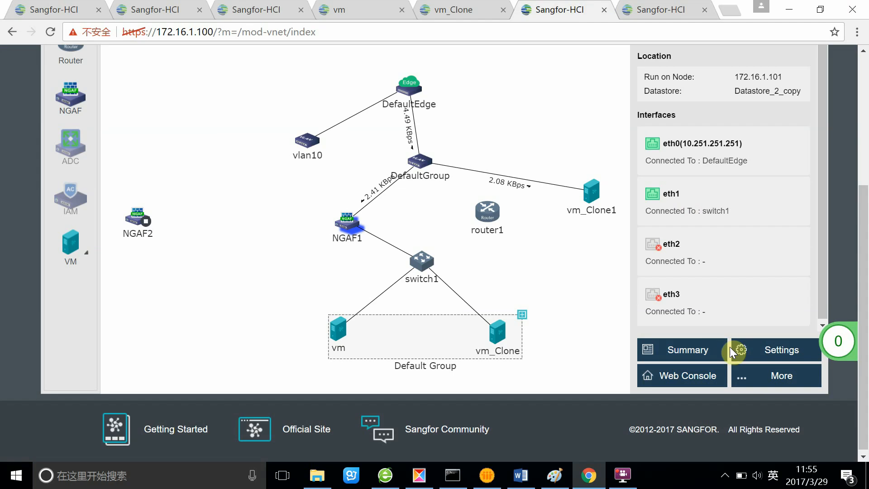
pyautogui.click(769, 378)
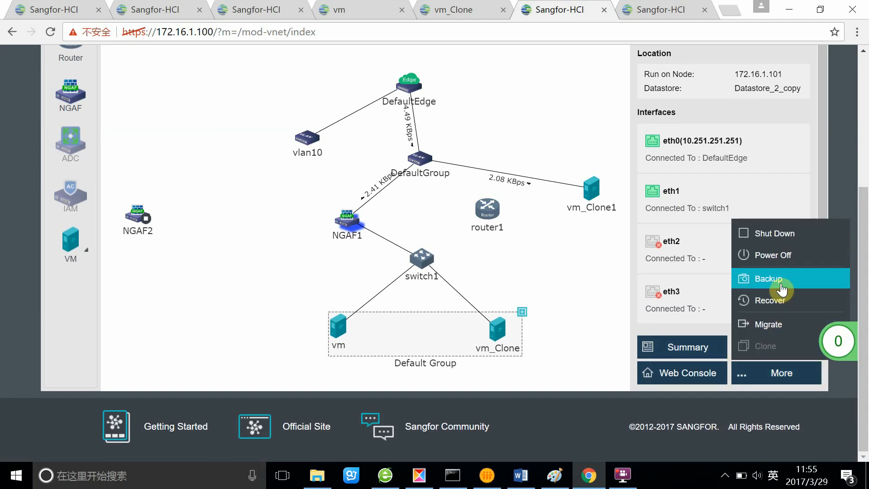
pyautogui.click(786, 202)
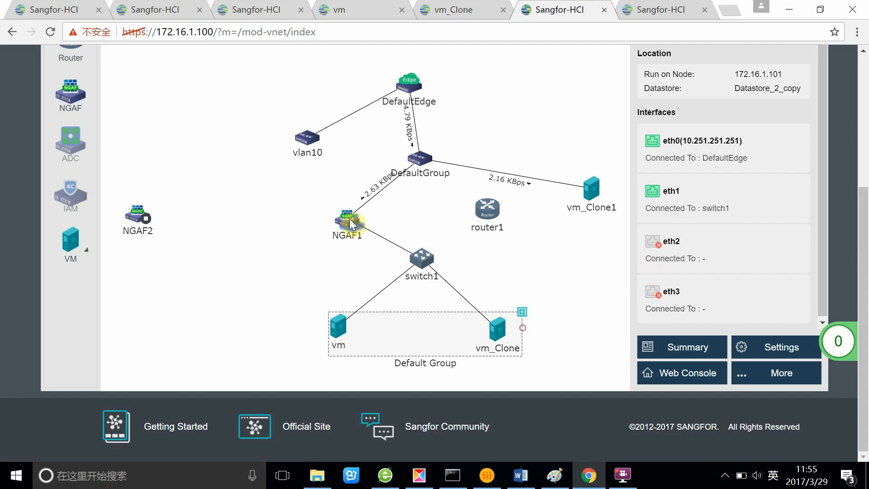
# Step: Reposition NGAF1 between DefaultGroup and switch1 in the topology and keep it selected
pyautogui.moveTo(360, 218); pyautogui.dragTo(398, 218)
pyautogui.scroll(2, 436, 245)
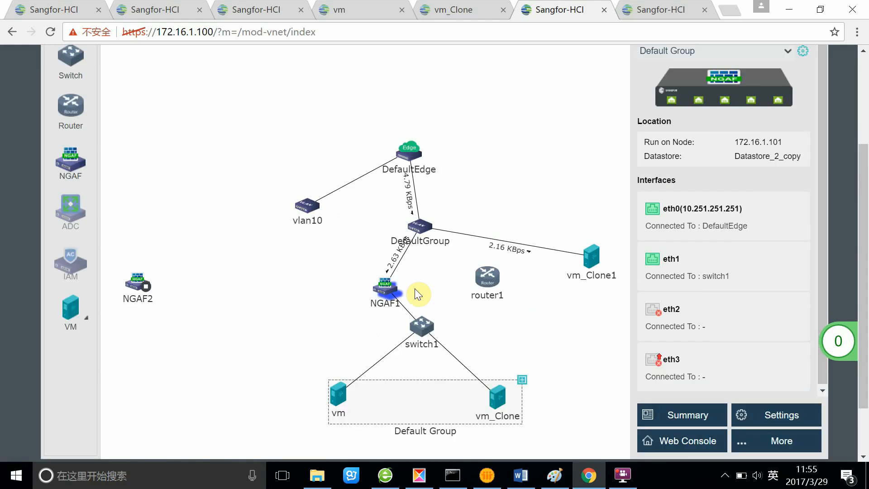
pyautogui.scroll(2, 820, 249)
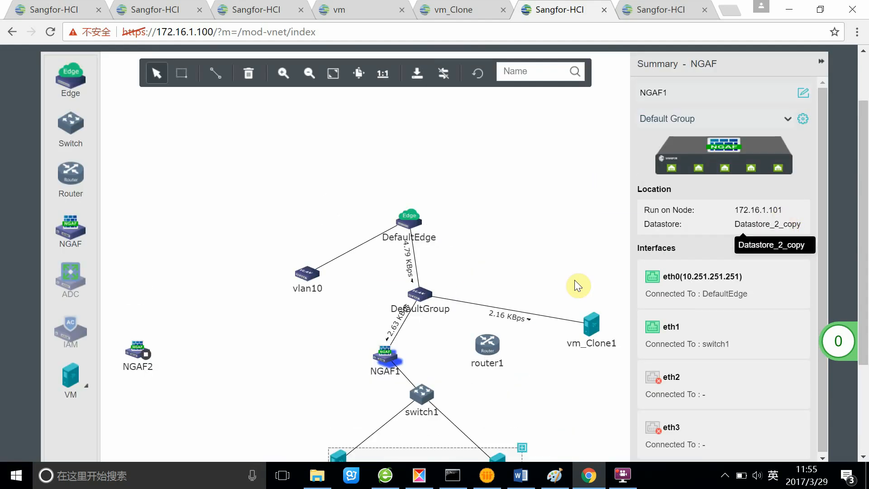
pyautogui.moveTo(386, 357); pyautogui.dragTo(363, 352)
pyautogui.click(368, 348)
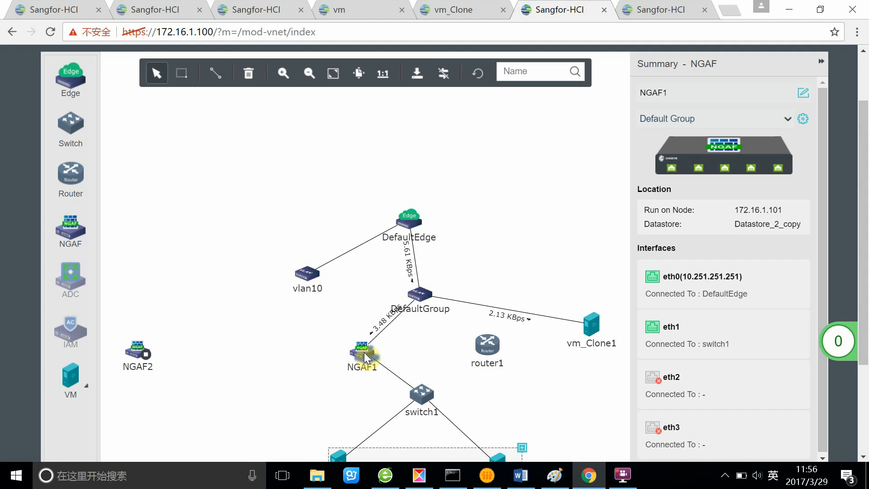
# Step: Open NGAF1's web console and proceed past the browser's certificate warning
pyautogui.scroll(-1, 470, 337)
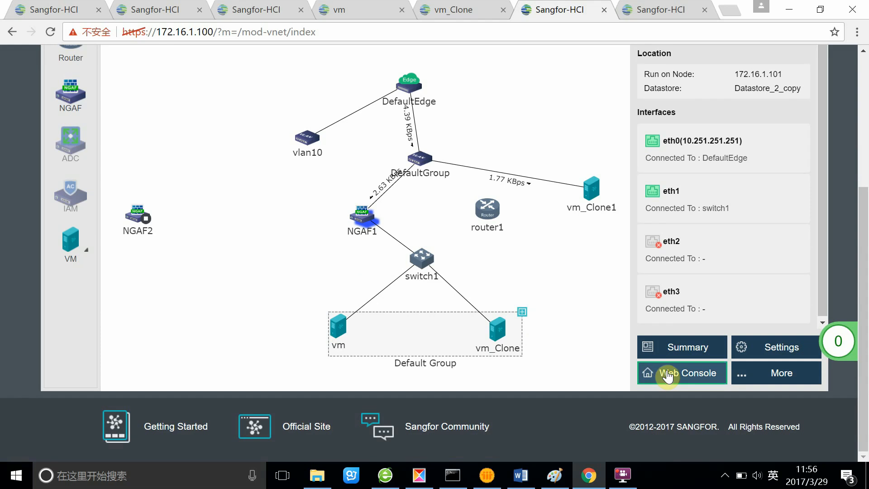
pyautogui.click(668, 375)
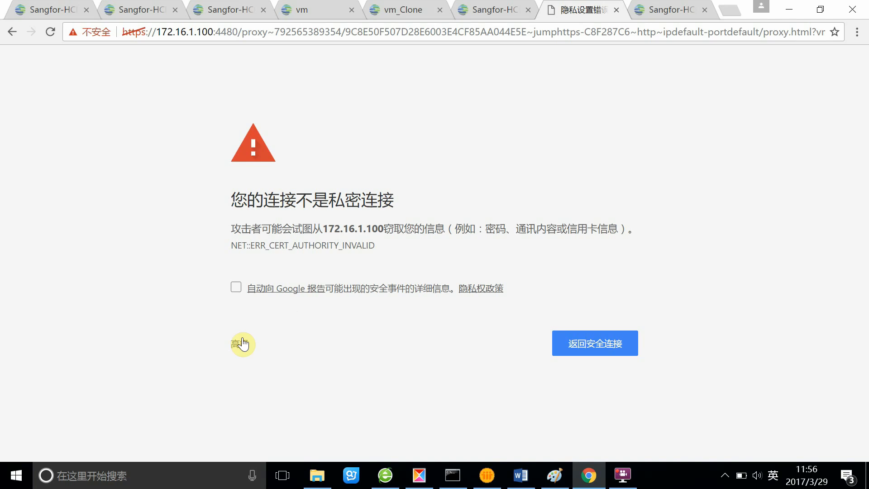
pyautogui.click(240, 344)
pyautogui.click(256, 440)
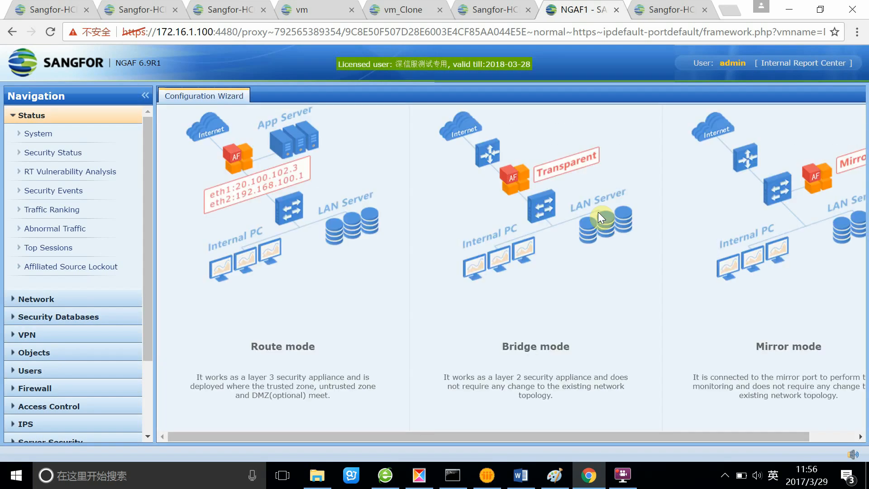
# Step: Look through the NGAF console's Network and VPN navigation sections and preview the Mirror mode configuration wizard
pyautogui.moveTo(342, 187)
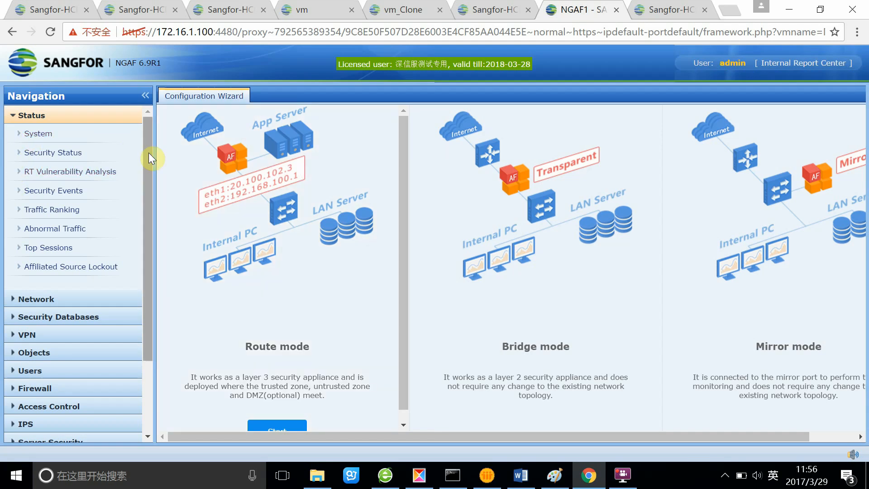
pyautogui.moveTo(149, 153); pyautogui.dragTo(148, 260)
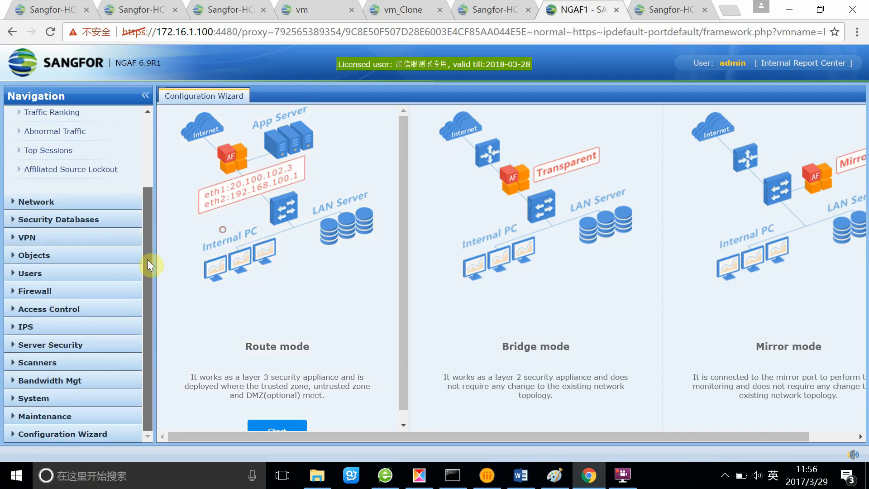
pyautogui.click(27, 201)
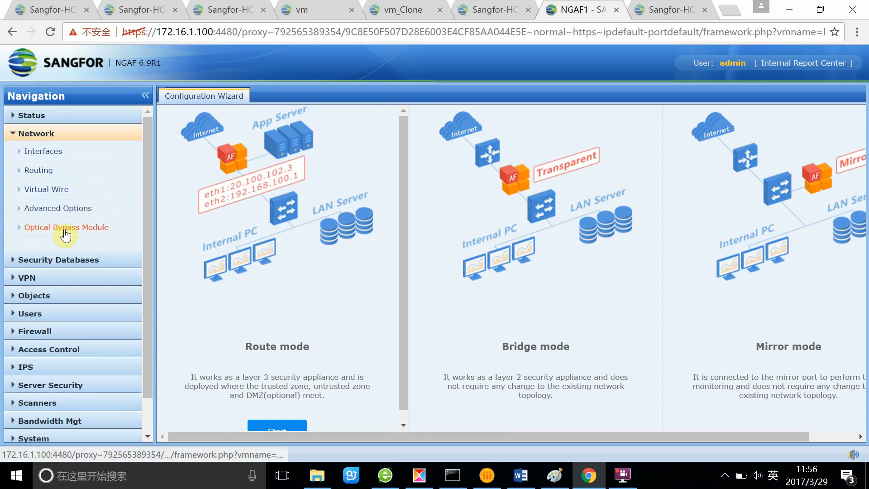
pyautogui.moveTo(145, 210); pyautogui.dragTo(143, 240)
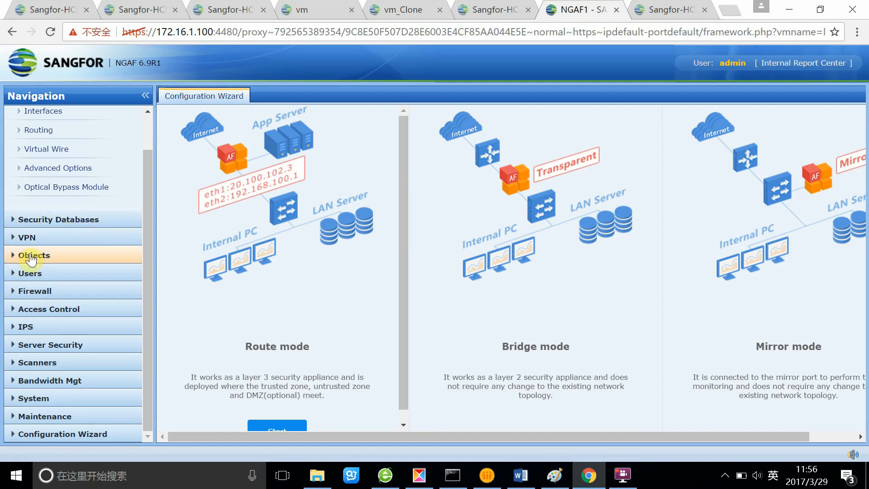
pyautogui.click(40, 356)
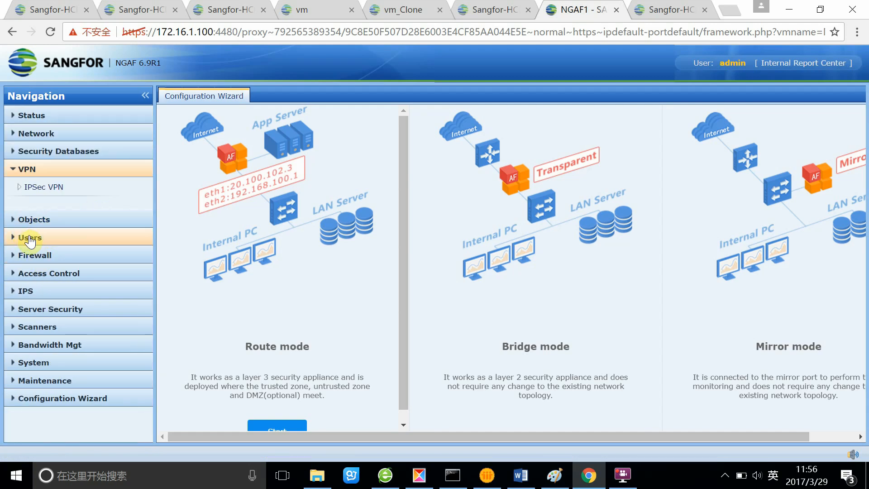
pyautogui.click(29, 169)
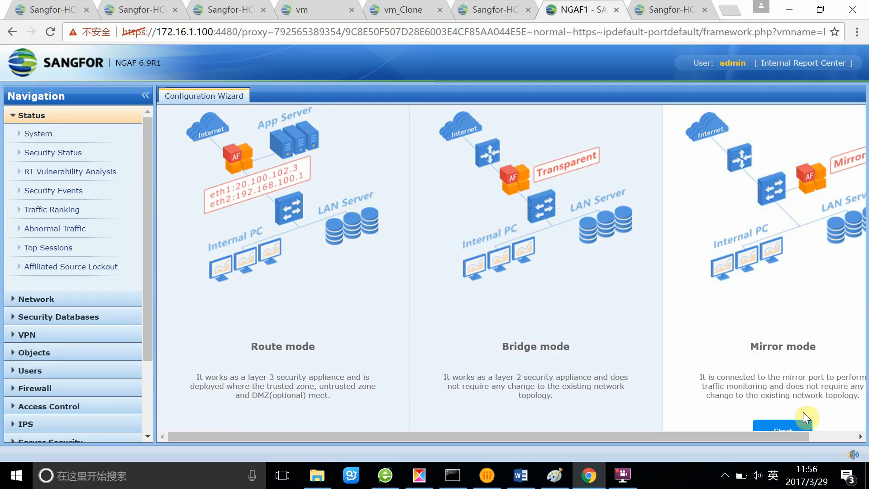
pyautogui.click(802, 420)
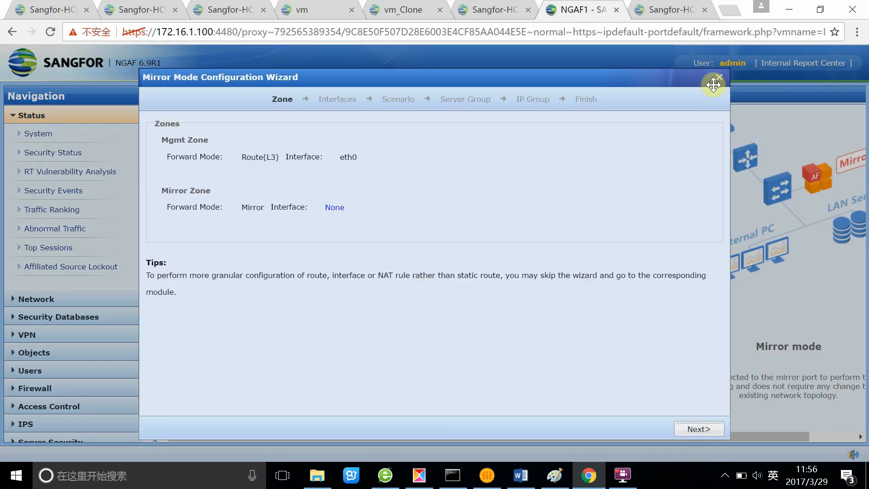
pyautogui.click(719, 78)
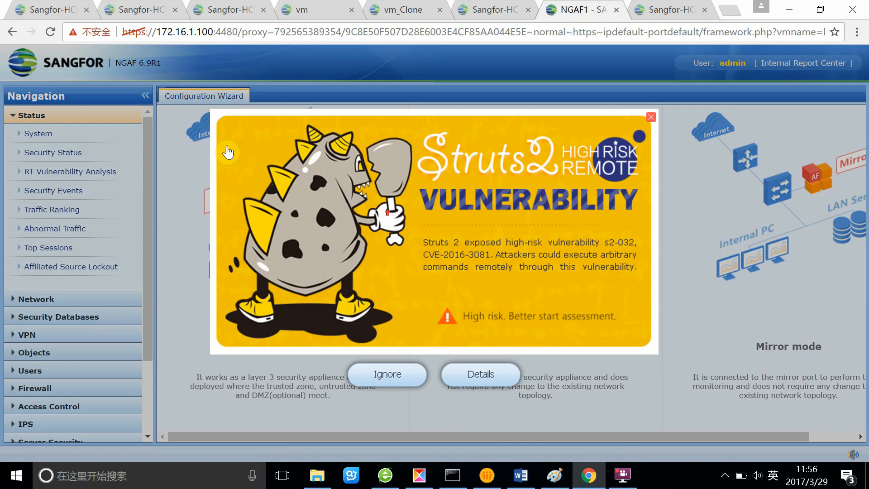
# Step: Dismiss the Struts2 vulnerability notice and the admin password prompt, and open the NGAF System status page
pyautogui.click(652, 118)
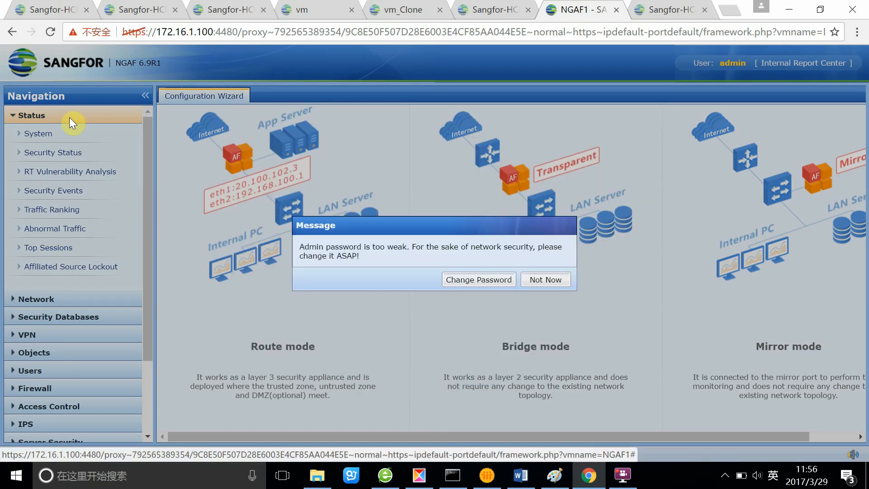
pyautogui.click(545, 280)
pyautogui.click(68, 141)
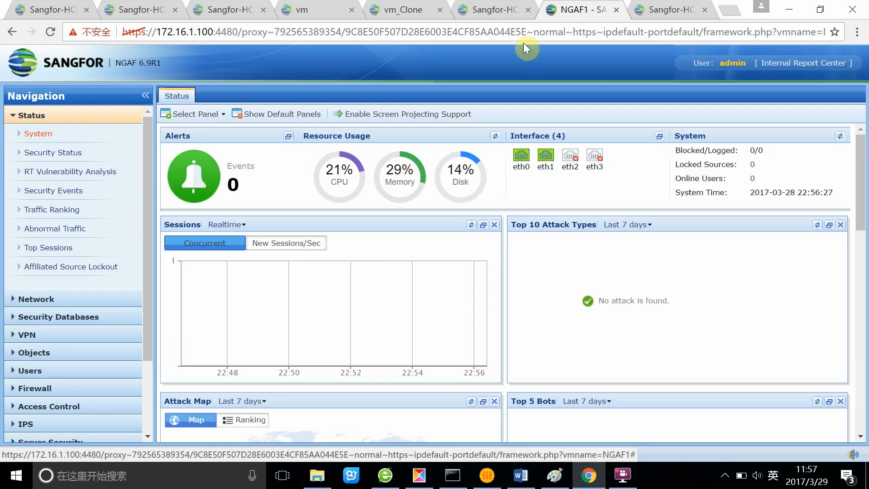
# Step: Return to the HCI network topology and review NGAF1's place in the layout
pyautogui.click(498, 6)
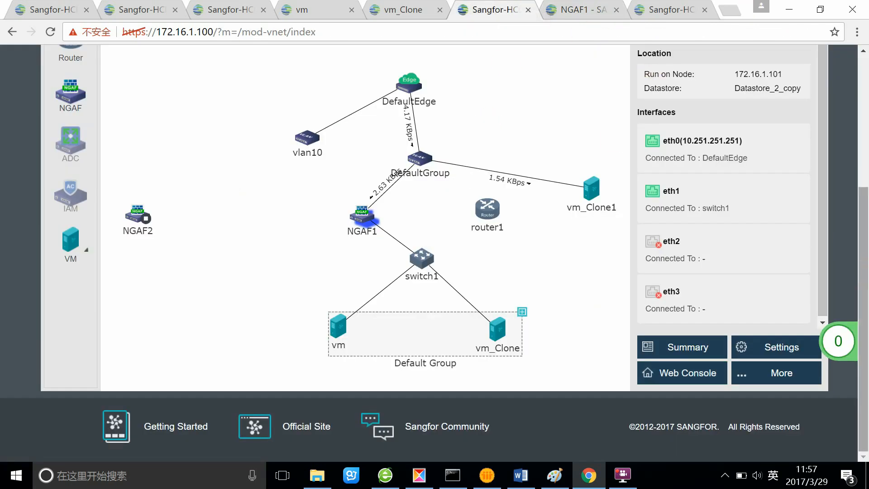
pyautogui.scroll(5, 854, 171)
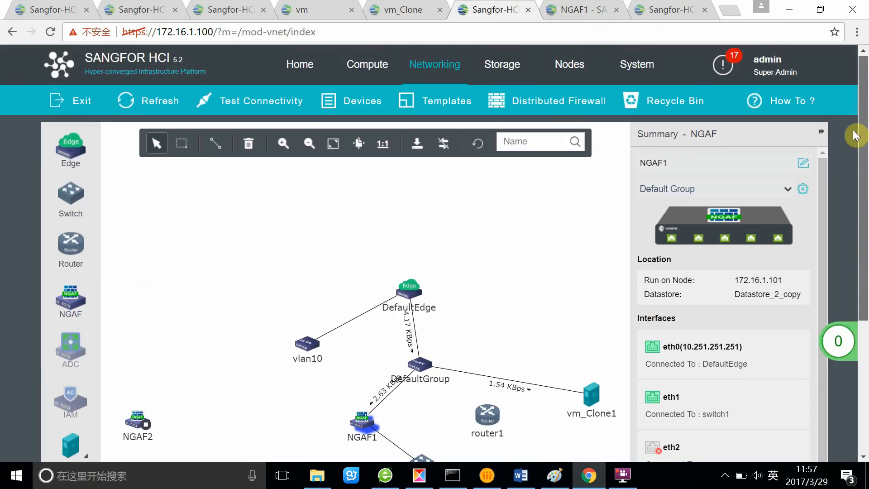
pyautogui.scroll(-3, 854, 135)
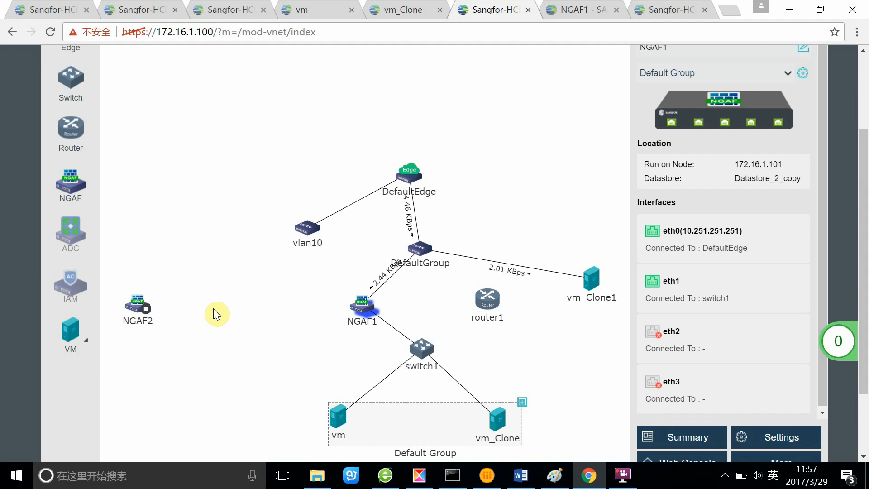
# Step: Shift the Default Group containing vm and vm_Clone slightly to the right in the topology and deselect it
pyautogui.moveTo(277, 315); pyautogui.dragTo(228, 275)
pyautogui.click(293, 375)
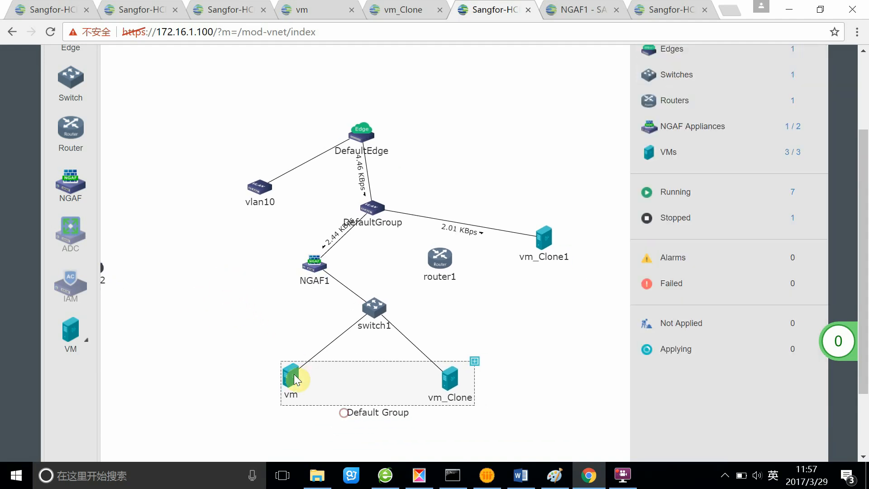
pyautogui.moveTo(437, 374); pyautogui.dragTo(466, 377)
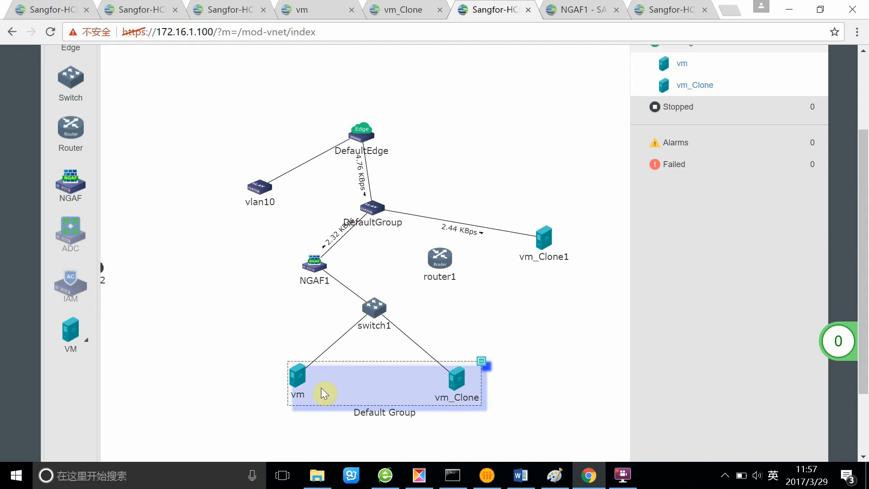
pyautogui.click(496, 313)
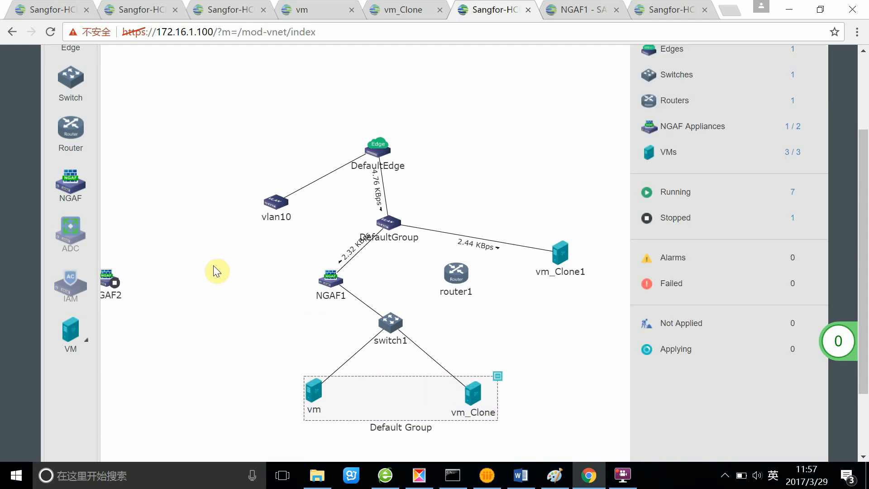
pyautogui.scroll(3, 547, 204)
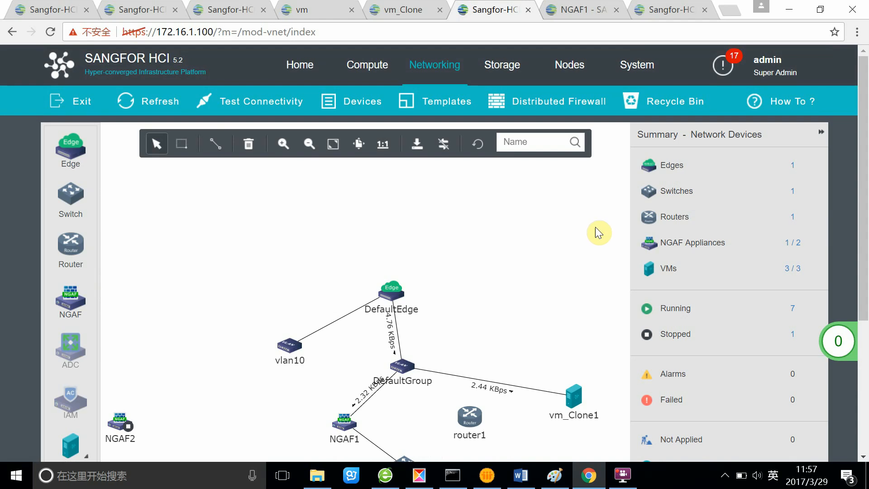